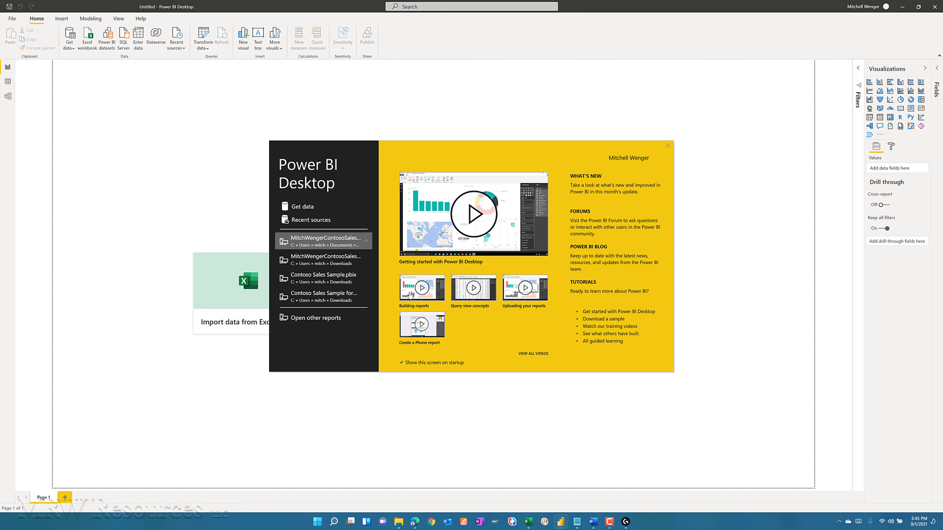
# Choose Text/CSV as the data source and open the insurance CSV file from the Downloads folder.
pyautogui.click(301, 207)
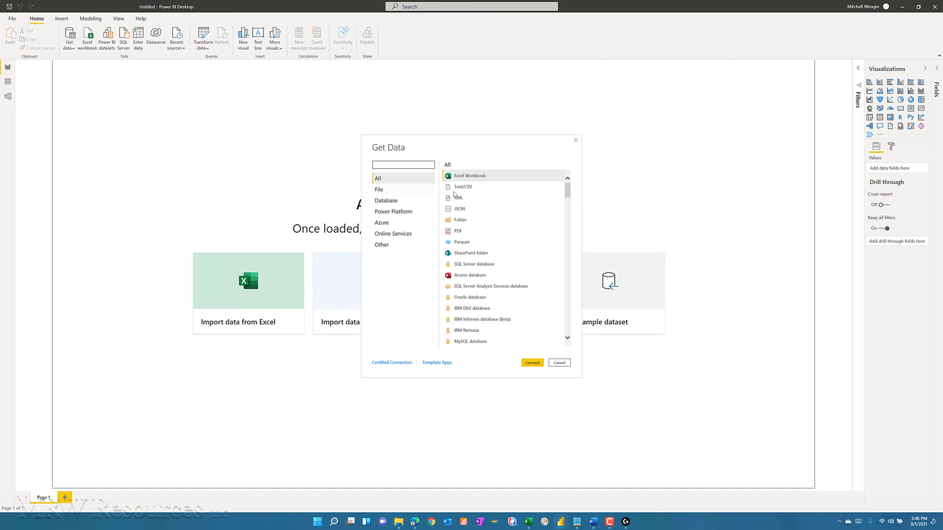
pyautogui.click(471, 188)
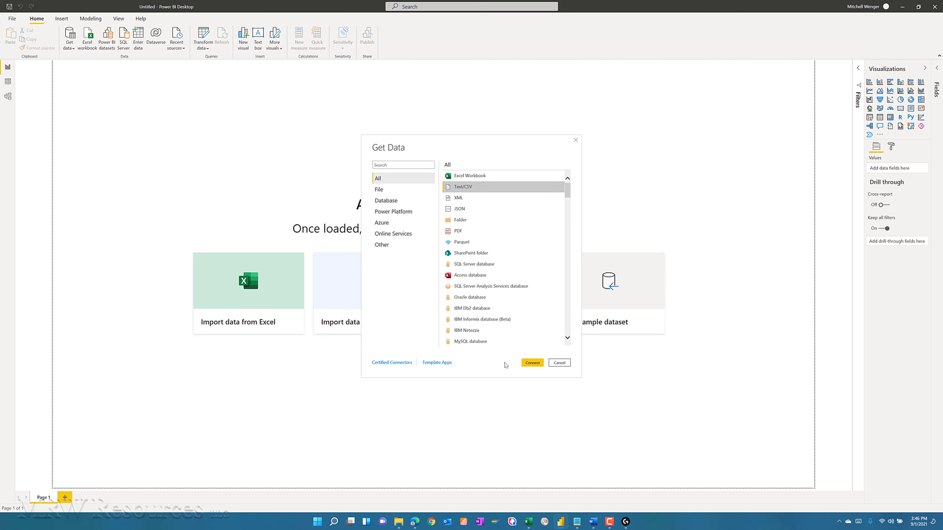
pyautogui.click(533, 365)
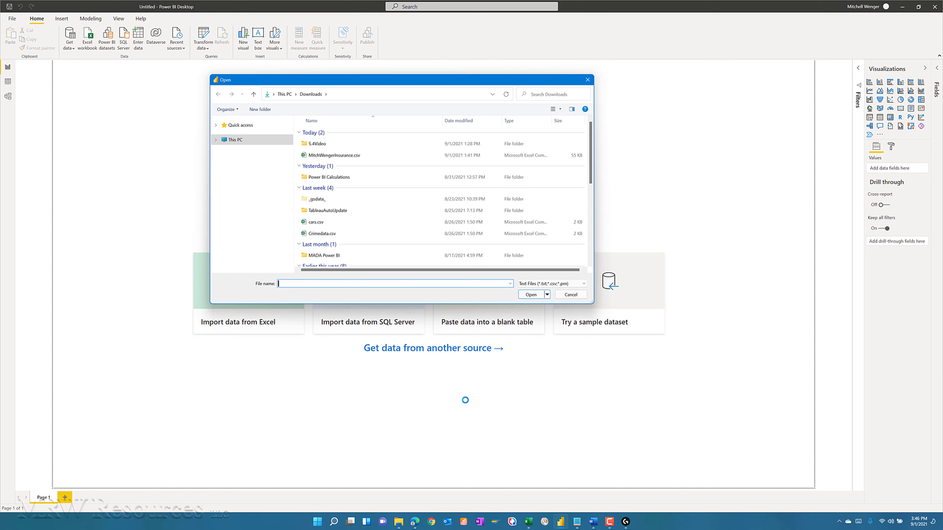
pyautogui.click(348, 156)
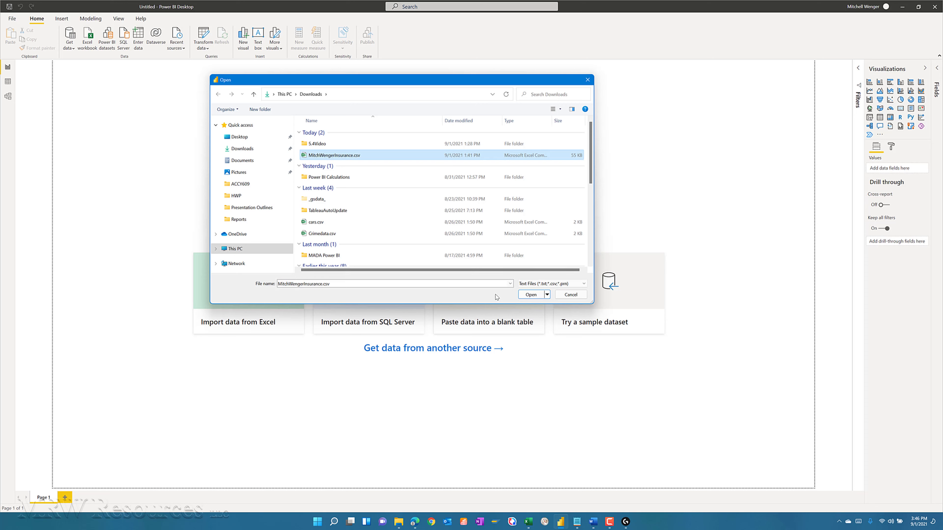
pyautogui.click(524, 295)
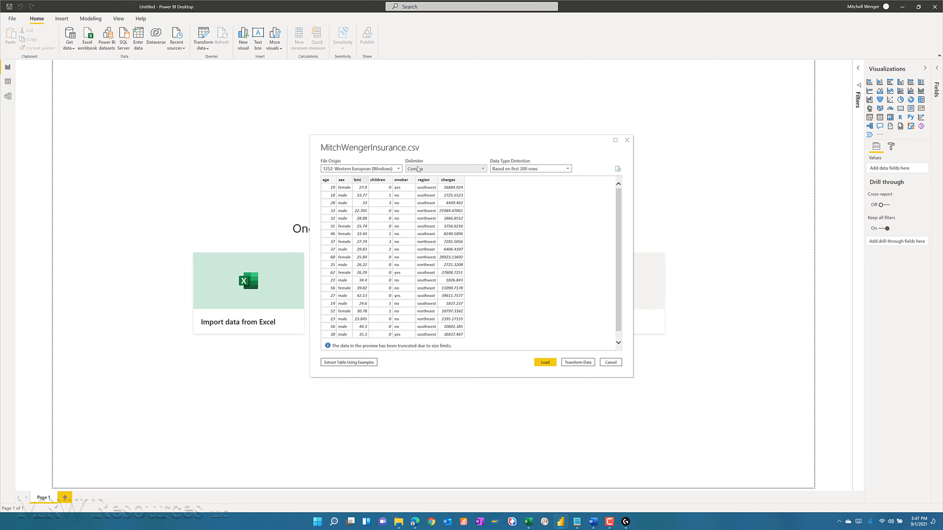
# Check the delimiter options, keep Comma, and open the insurance data for transformation in Power Query Editor.
pyautogui.click(432, 171)
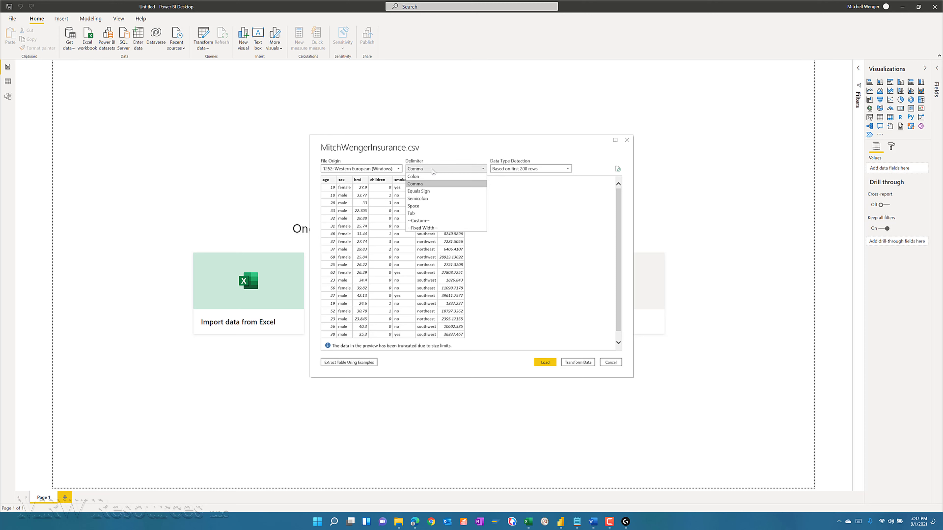
pyautogui.click(452, 154)
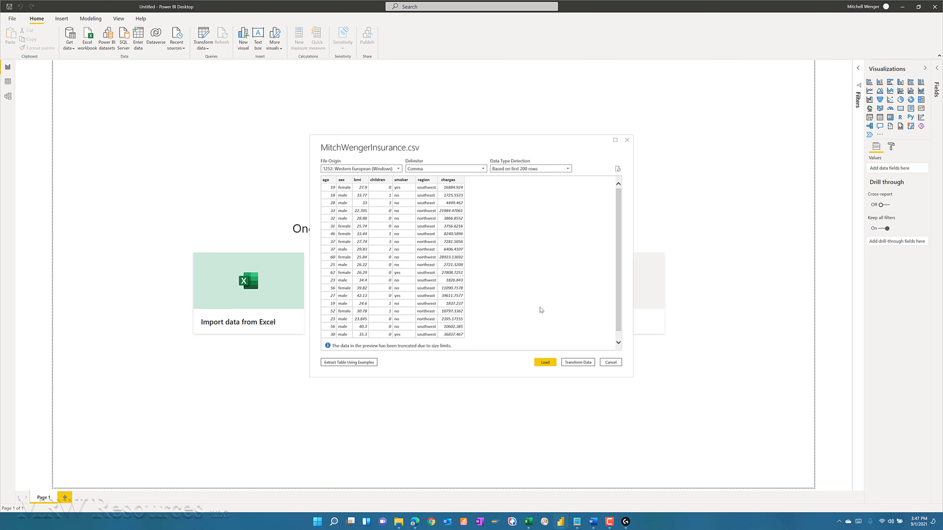
pyautogui.click(582, 363)
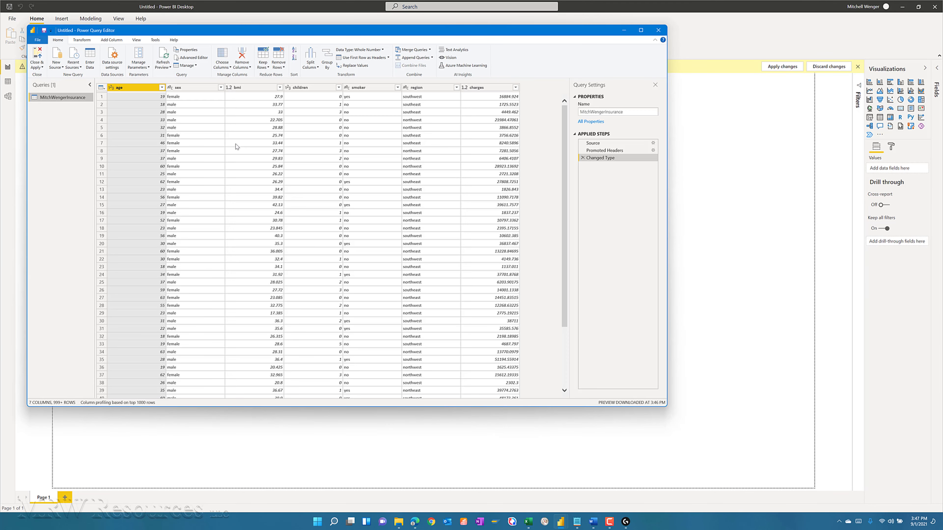
pyautogui.moveTo(255, 34); pyautogui.dragTo(355, 72)
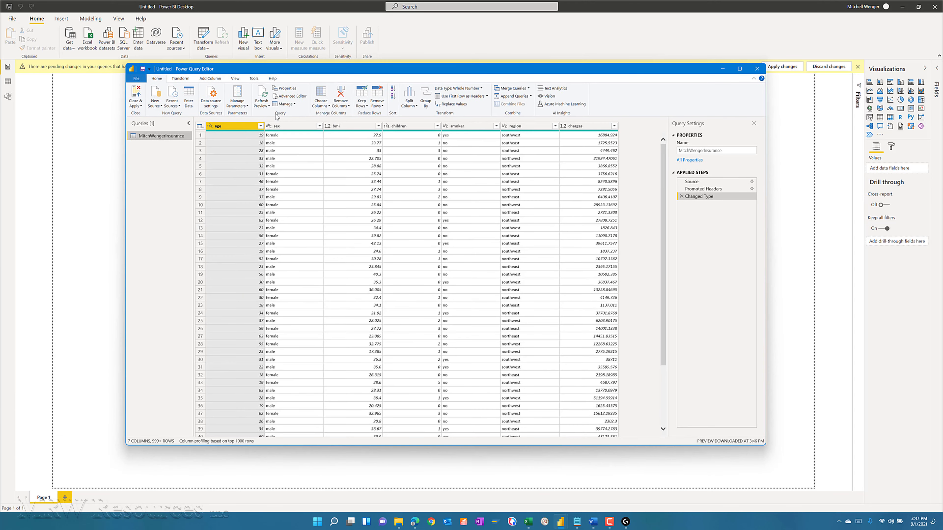
# Change the age column's type to Fixed decimal number, replacing the current type conversion.
pyautogui.click(210, 126)
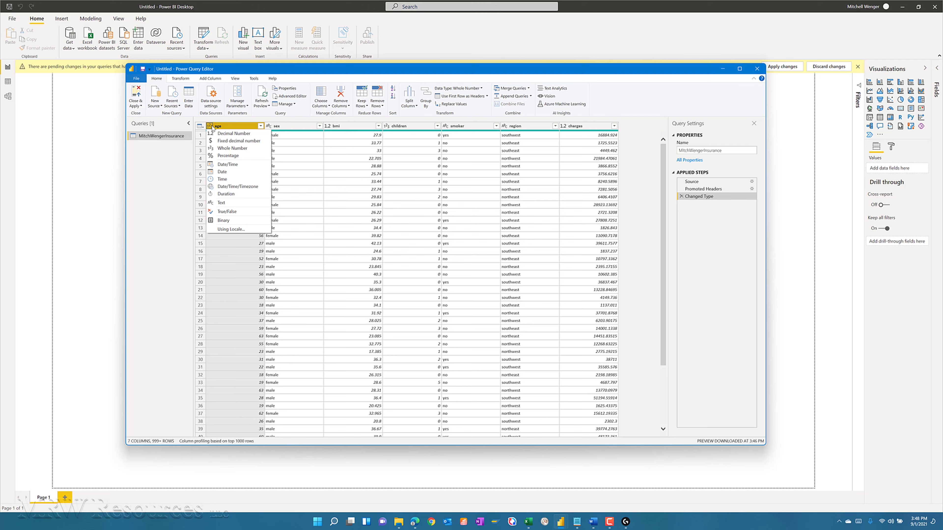
pyautogui.click(233, 142)
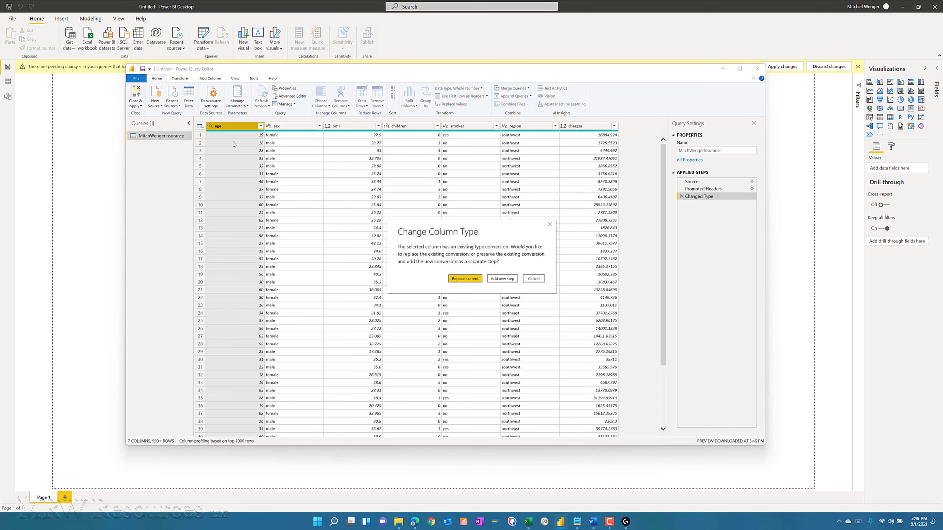
pyautogui.click(463, 279)
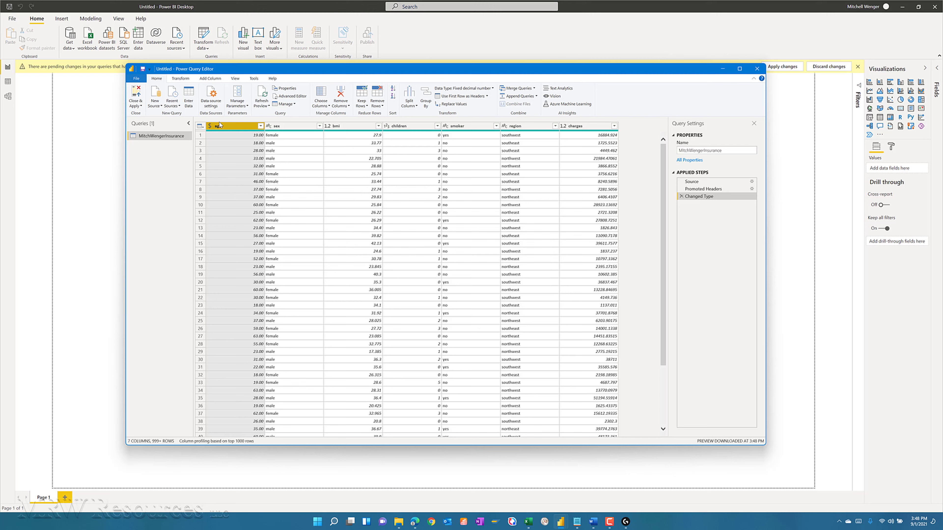
# Change the age column's type to Decimal number, replacing the current type conversion.
pyautogui.click(211, 126)
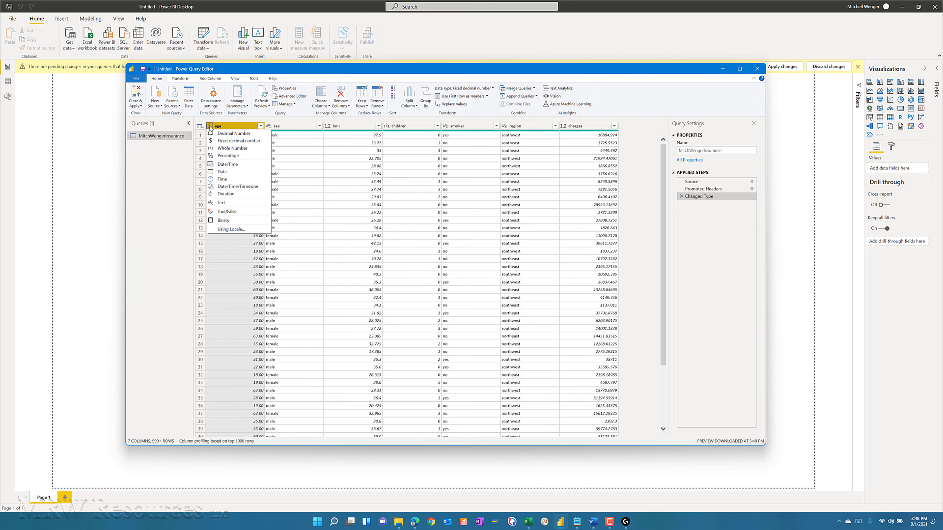
pyautogui.click(222, 134)
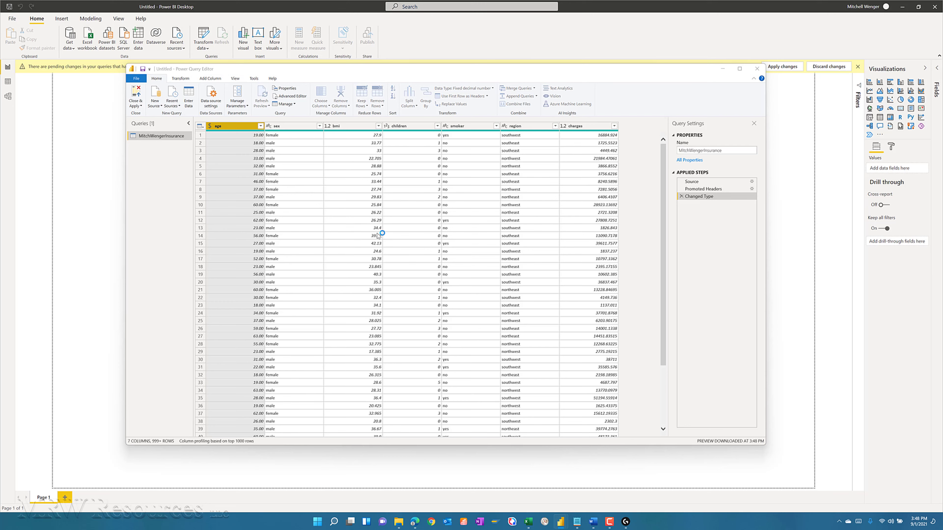
pyautogui.click(463, 279)
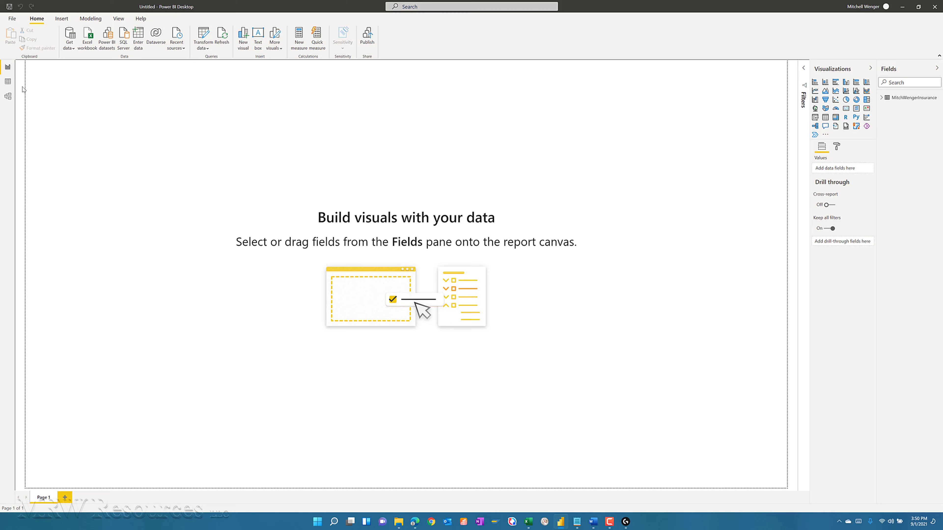
# Show the loaded table in Data view and set the age column's data type to Fixed decimal number.
pyautogui.click(9, 84)
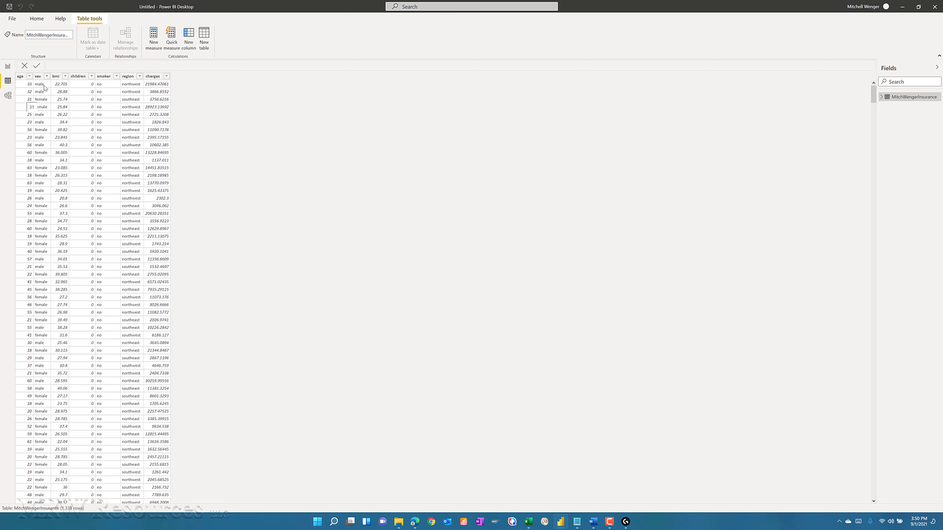
pyautogui.click(21, 79)
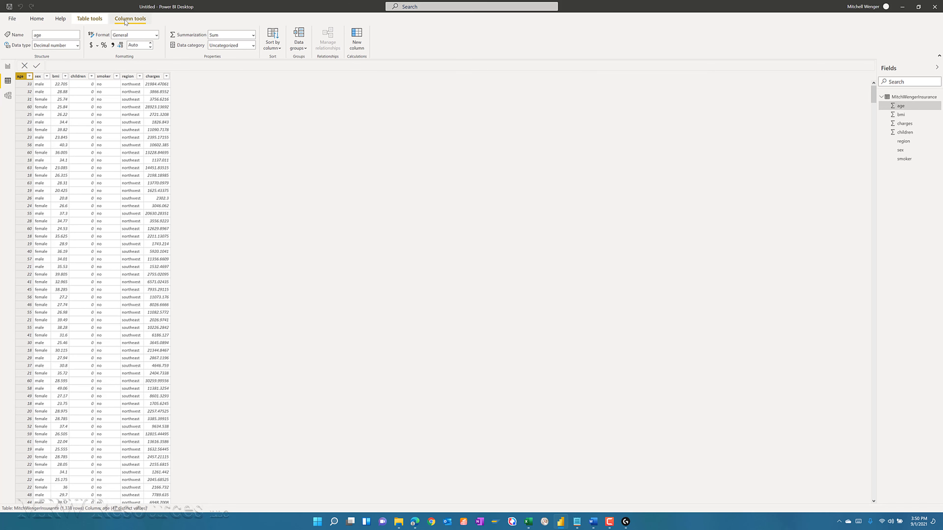
pyautogui.click(78, 45)
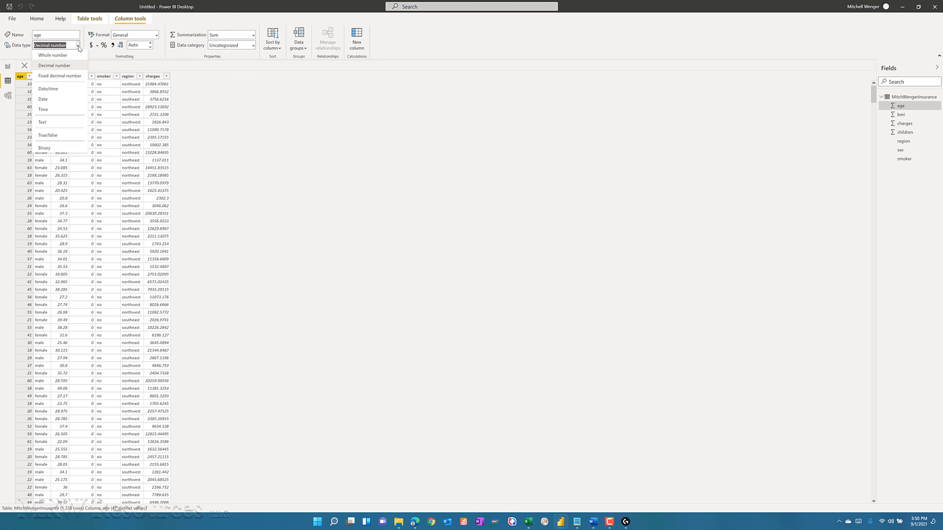
pyautogui.click(63, 77)
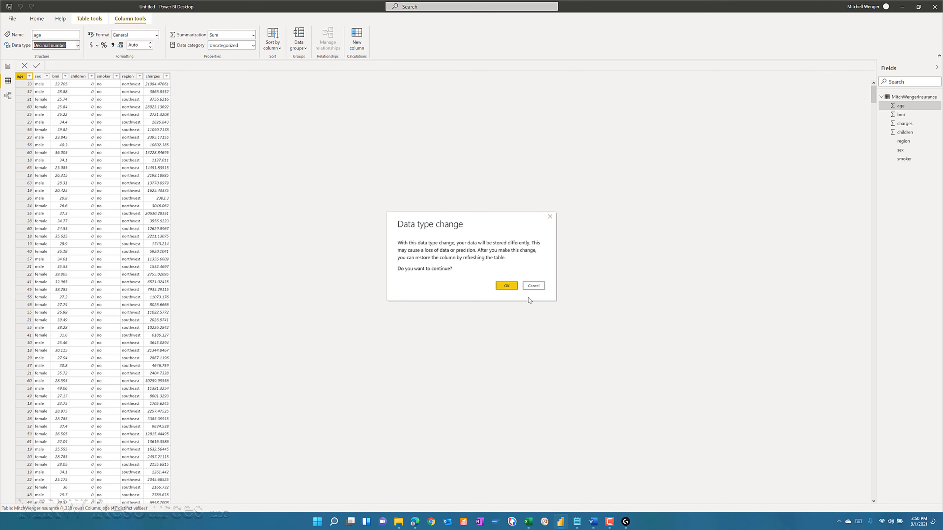
pyautogui.click(510, 290)
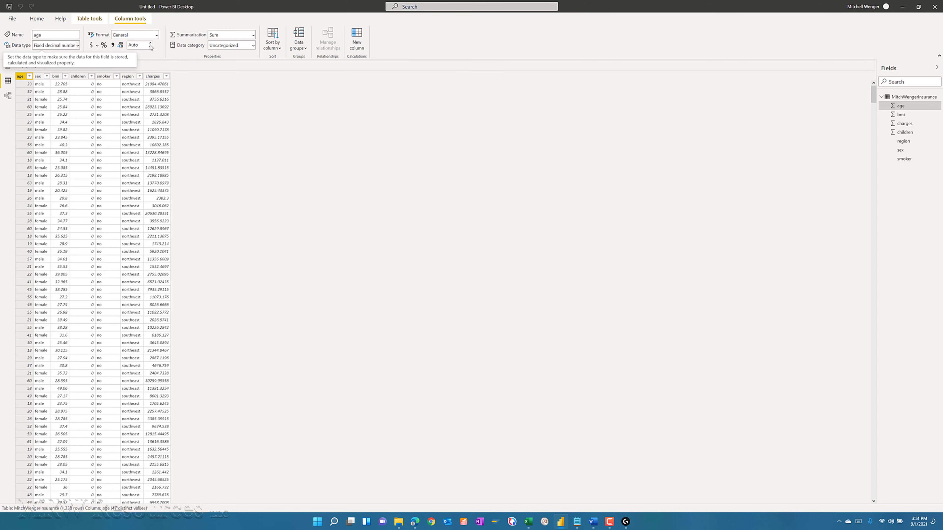
# Format the age column as Decimal number with 4 decimal places.
pyautogui.click(156, 35)
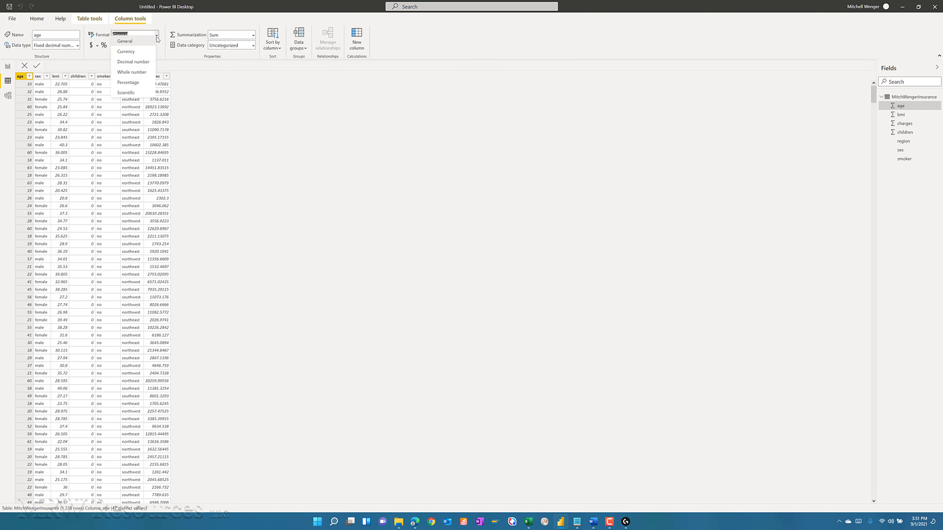
pyautogui.click(138, 67)
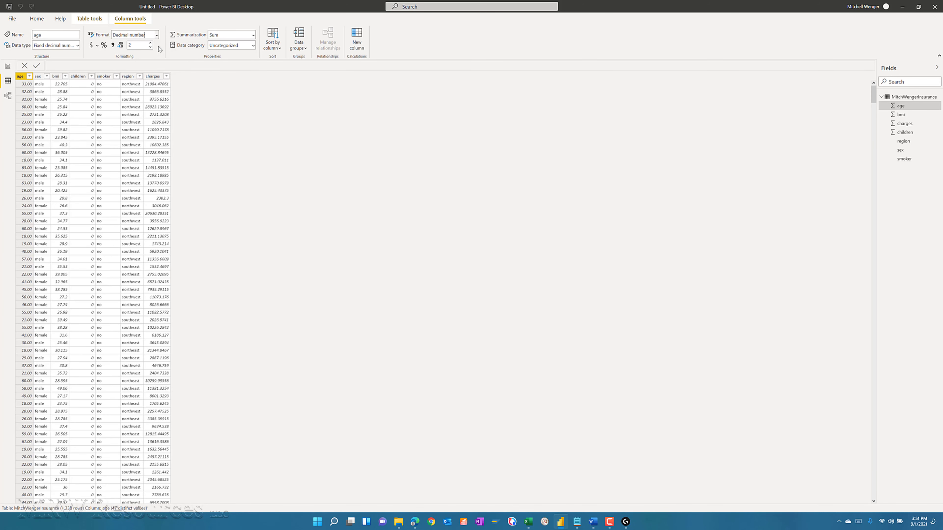
pyautogui.click(150, 42)
pyautogui.click(150, 43)
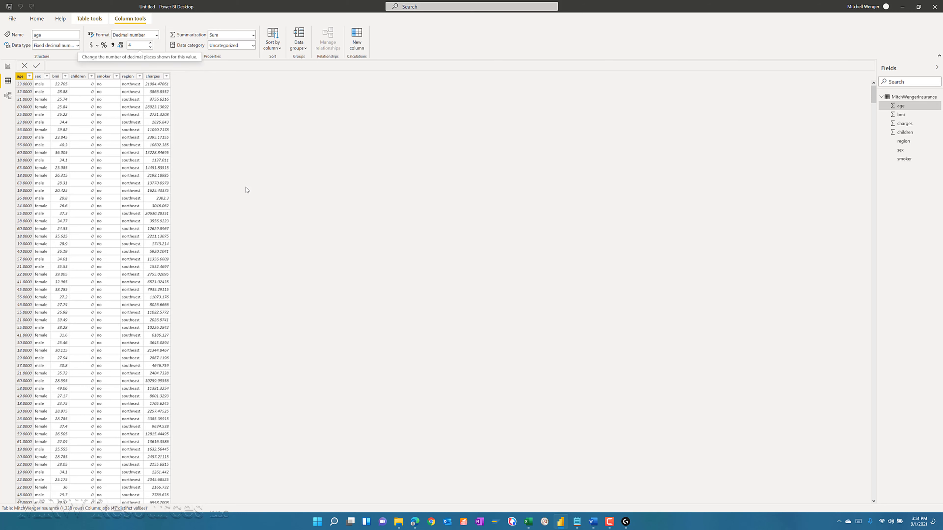
# Set the age column's data type to Whole number and its format to General.
pyautogui.click(78, 45)
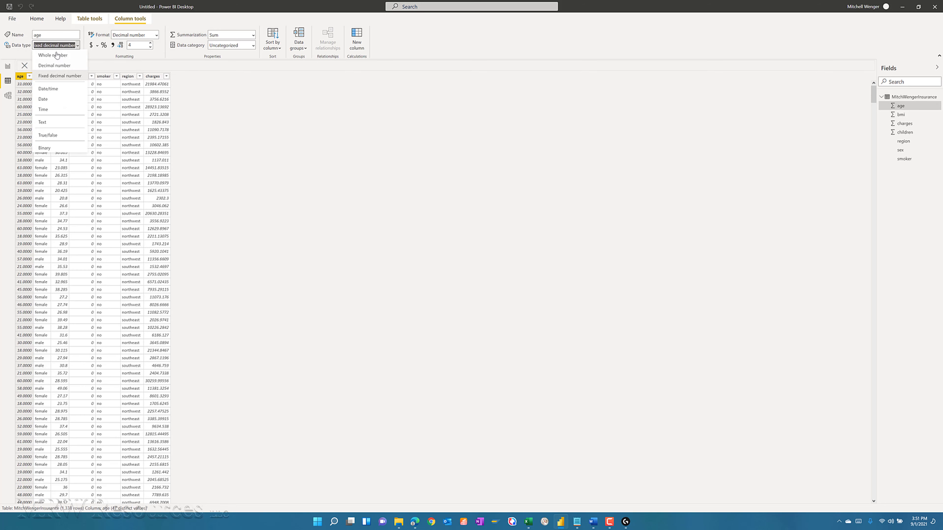
pyautogui.click(47, 75)
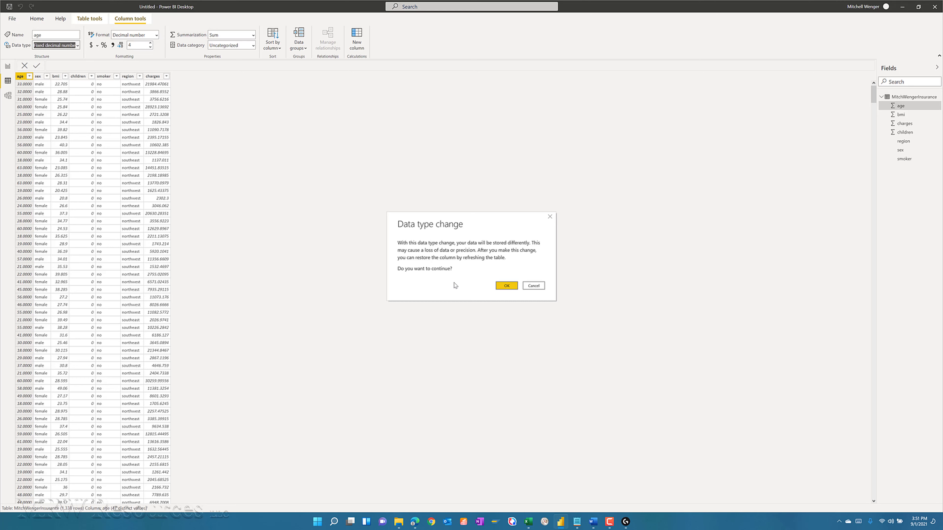
pyautogui.click(505, 285)
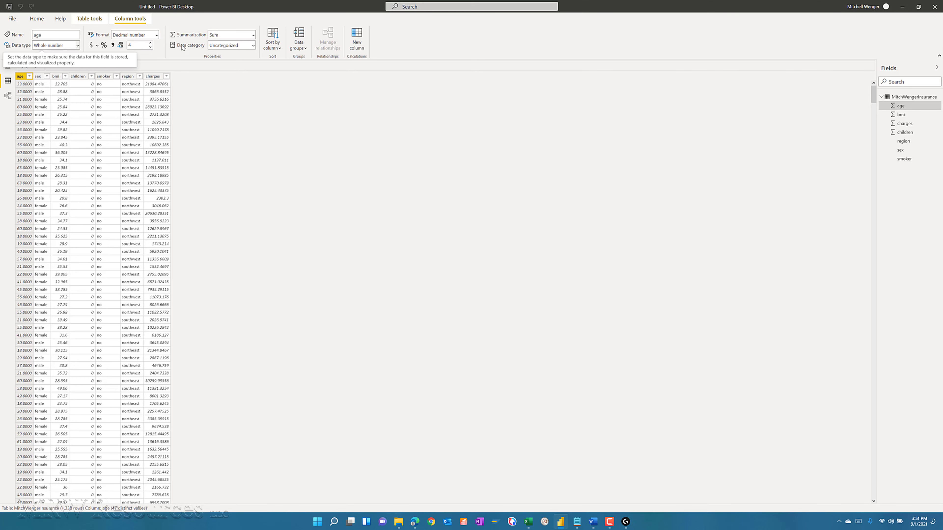
pyautogui.click(157, 35)
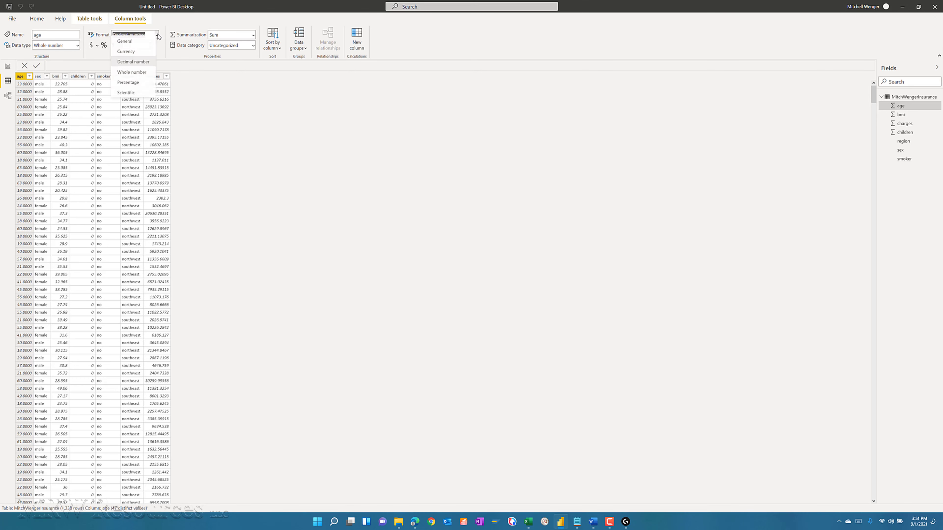
pyautogui.click(137, 45)
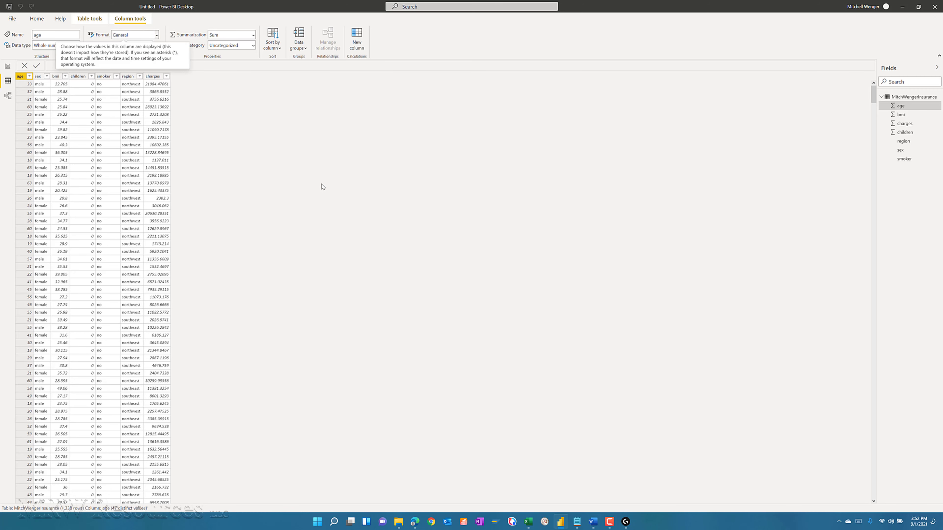
# Examine the data type, format and summarization of the sex, bmi, age, children, region and charges columns.
pyautogui.click(39, 90)
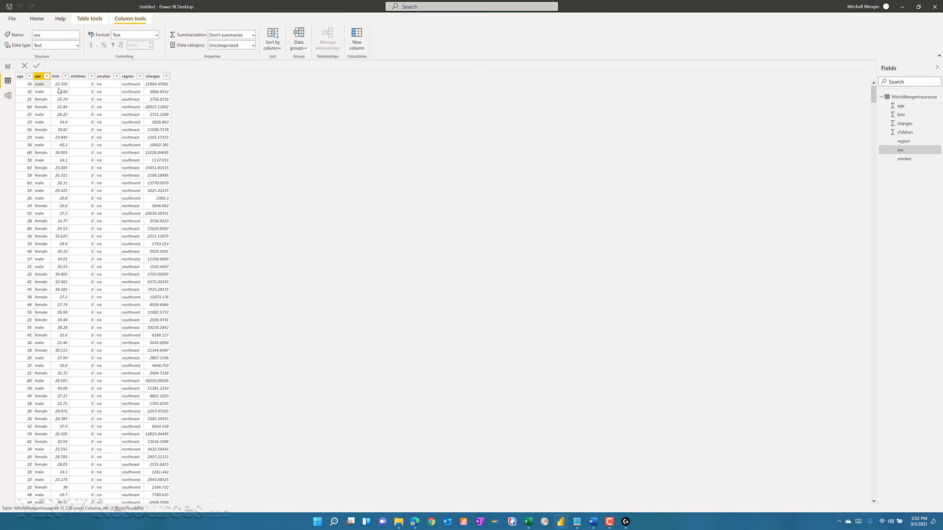
pyautogui.click(59, 87)
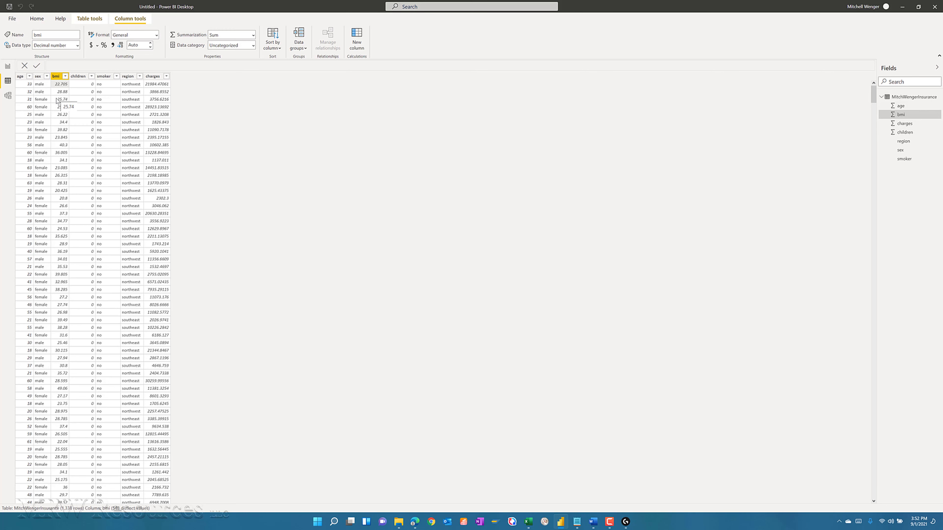
pyautogui.click(21, 86)
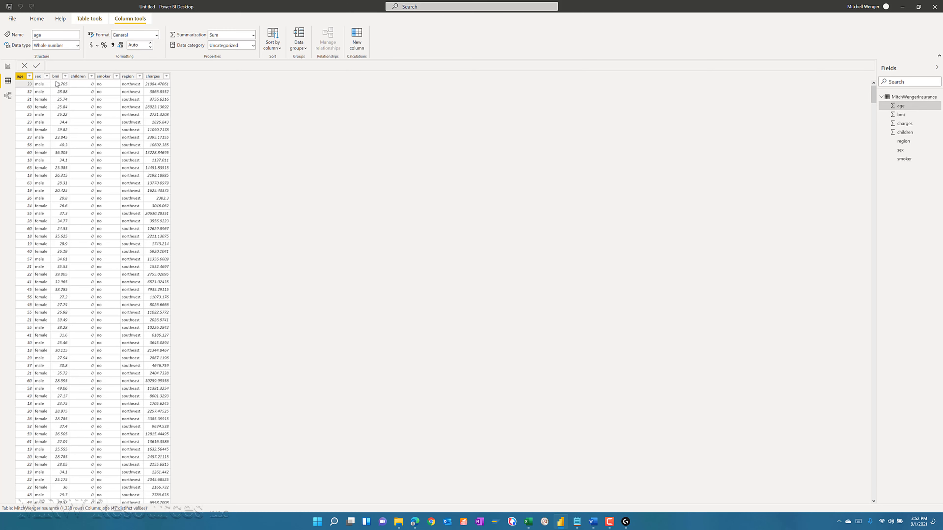
pyautogui.click(57, 84)
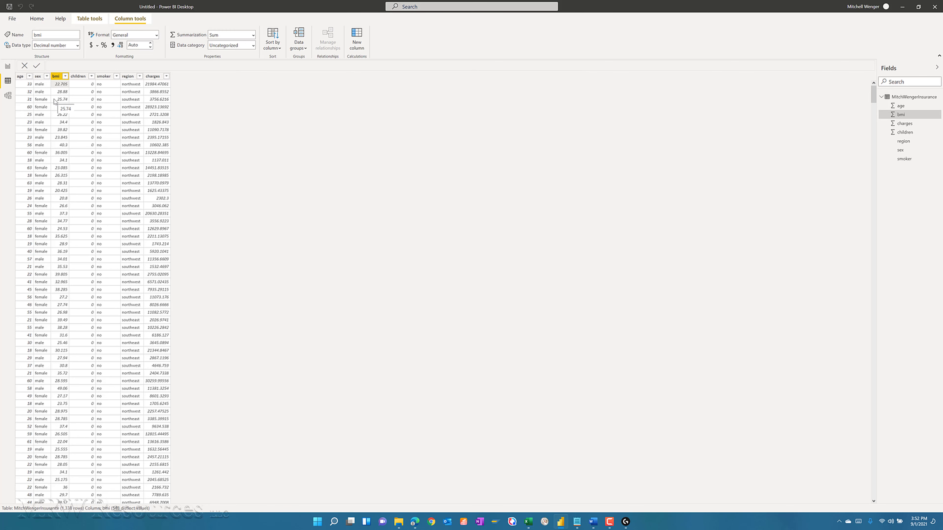
pyautogui.click(79, 94)
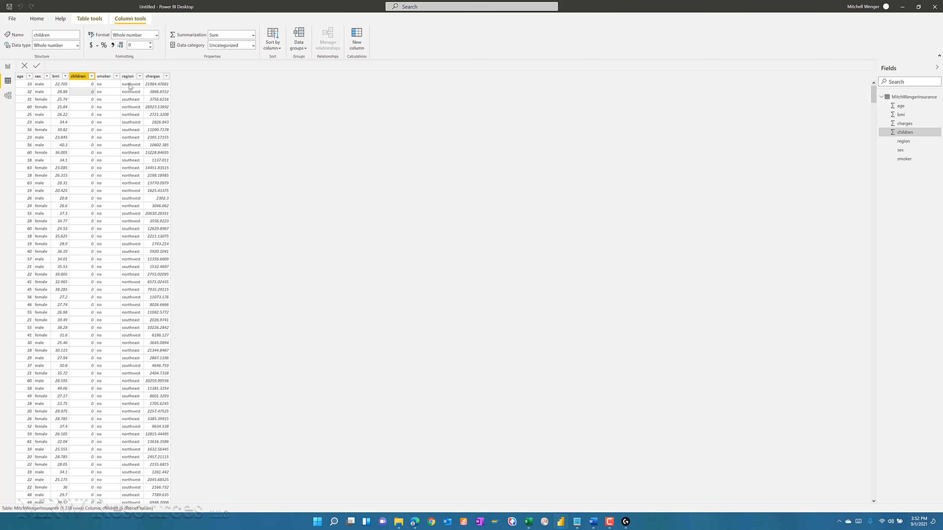
pyautogui.click(132, 98)
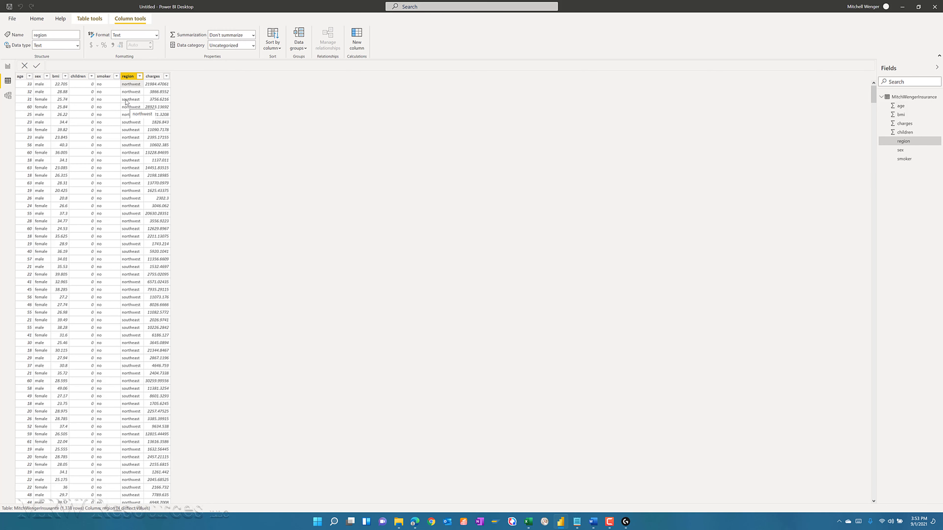
pyautogui.click(158, 107)
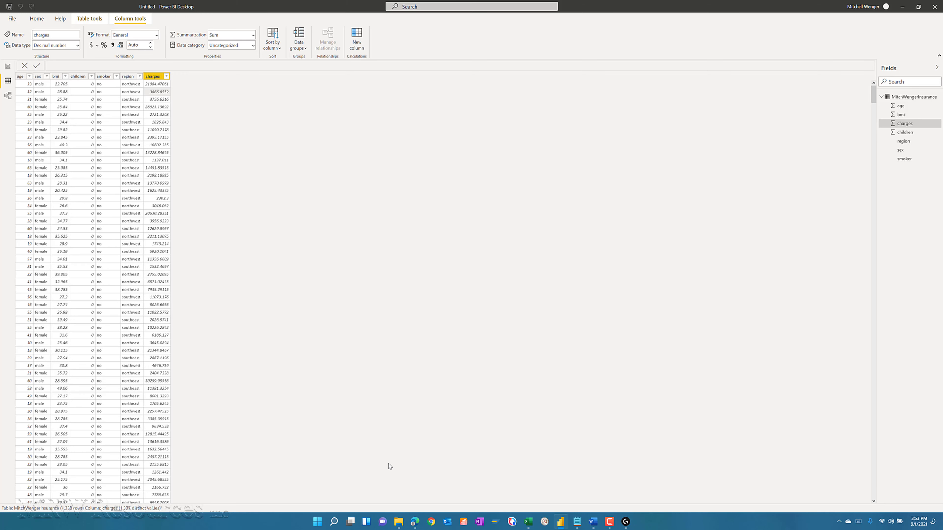
# Switch to the MyEducator textbook in Edge and review the data understanding deliverables in section 5.1 Introduction.
pyautogui.click(415, 523)
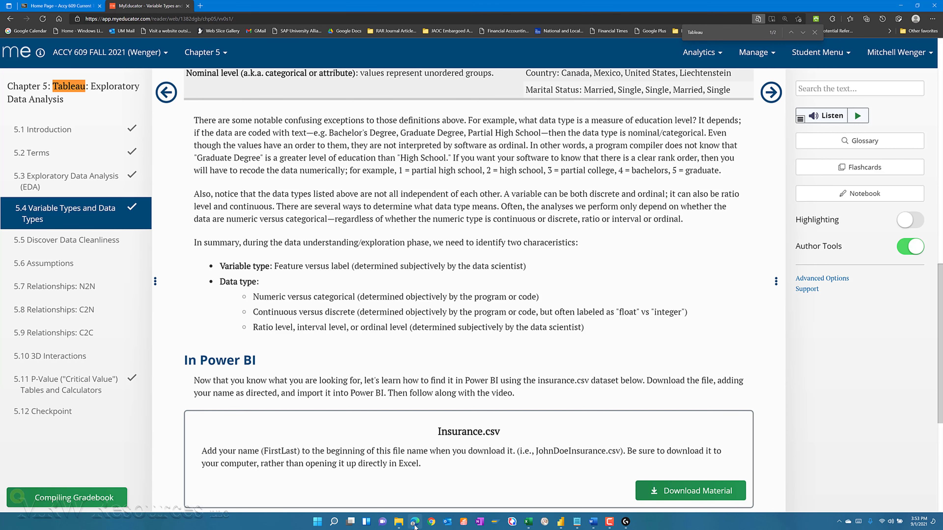
pyautogui.click(45, 131)
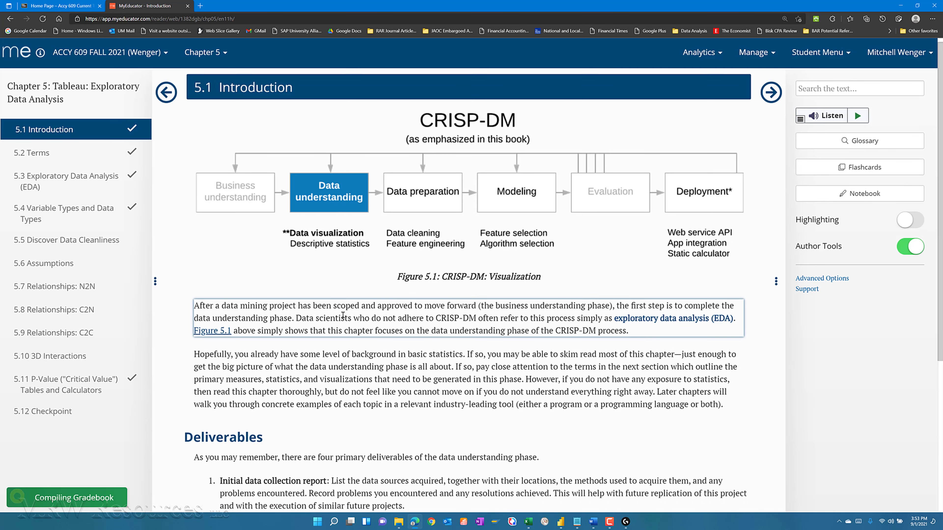
pyautogui.scroll(-4, 341, 315)
pyautogui.scroll(4, 312, 114)
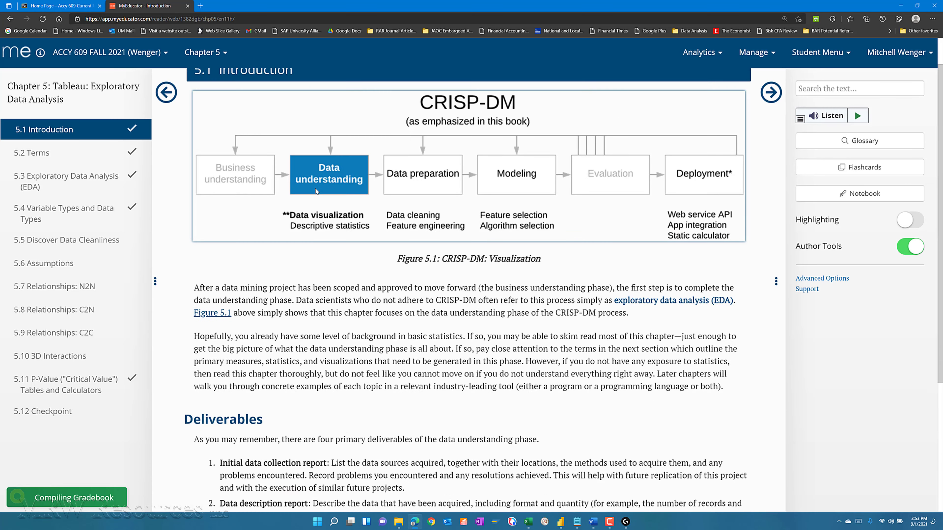
pyautogui.scroll(-4, 279, 373)
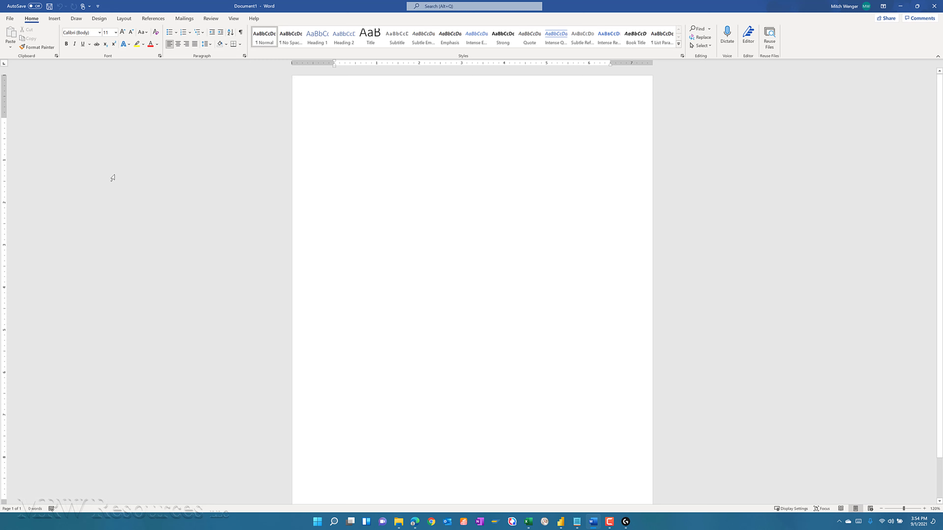
# Title the blank Word document "Data Description" and apply the Heading 1 style to the title.
pyautogui.hotkey('alt', 'Tab')
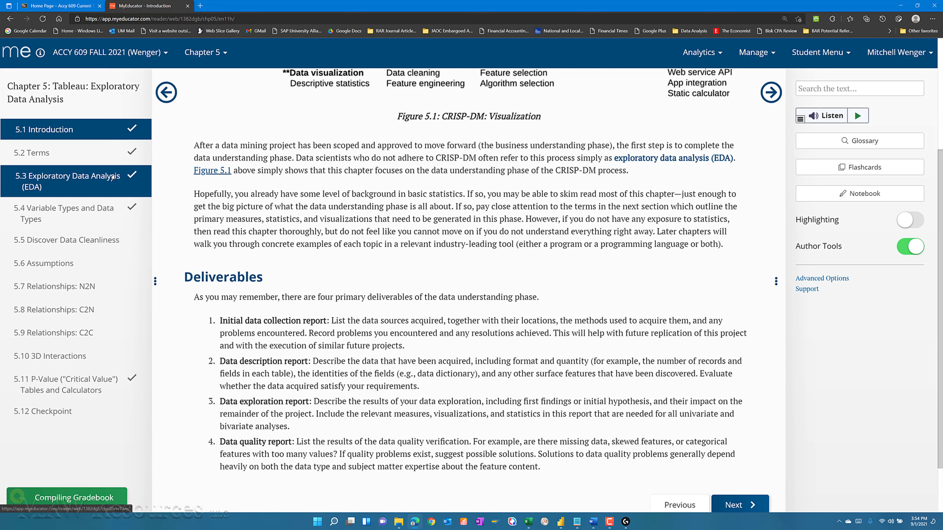
pyautogui.hotkey('alt', 'Tab')
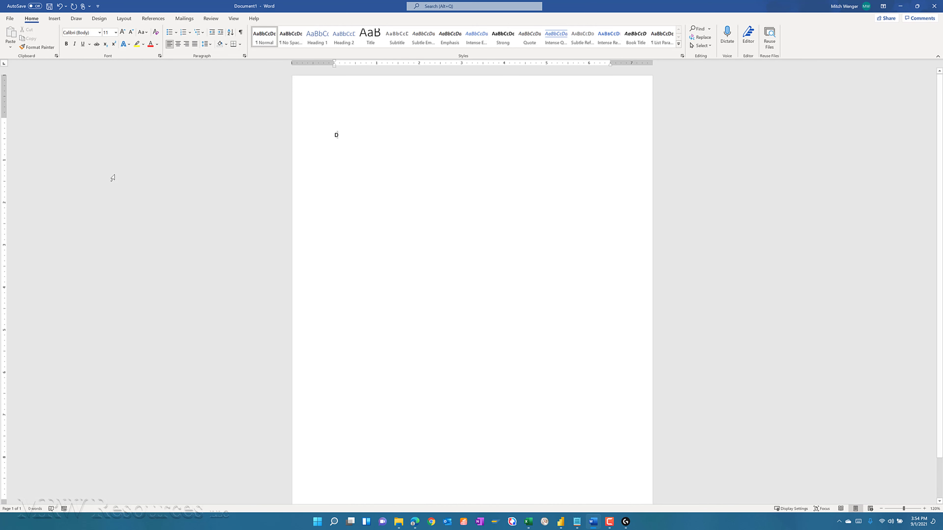
pyautogui.write('Data D')
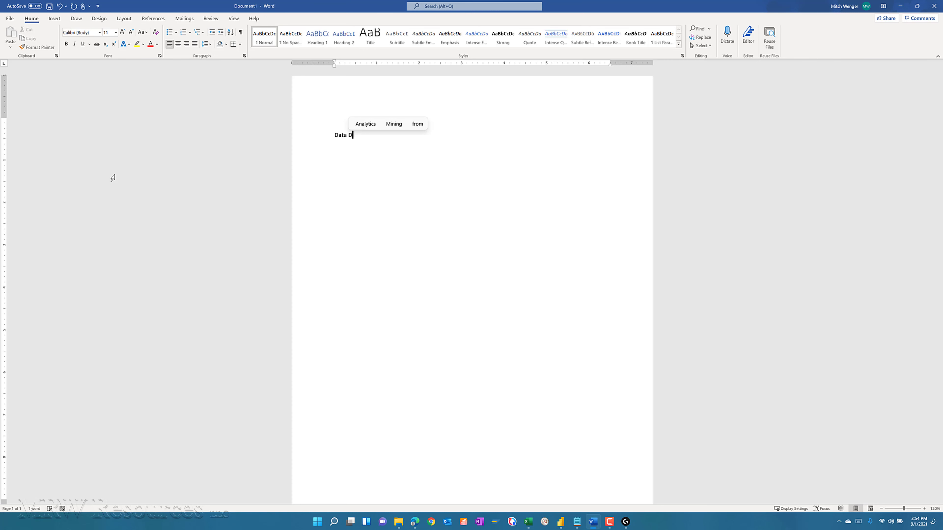
pyautogui.write('escription')
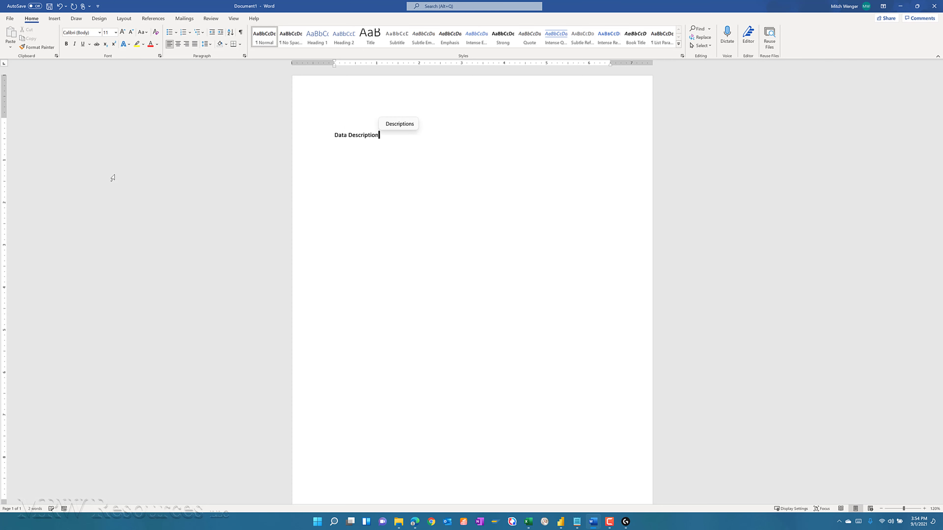
pyautogui.press('Return')
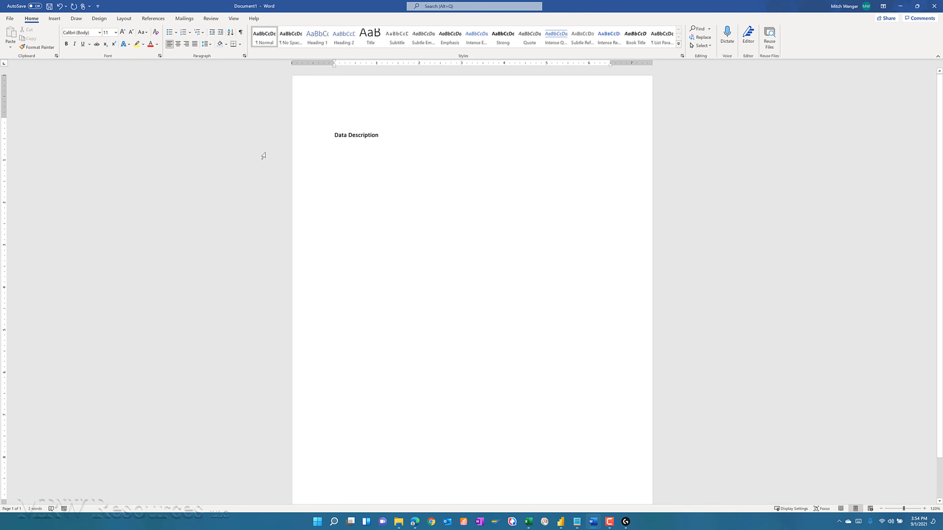
pyautogui.click(308, 137)
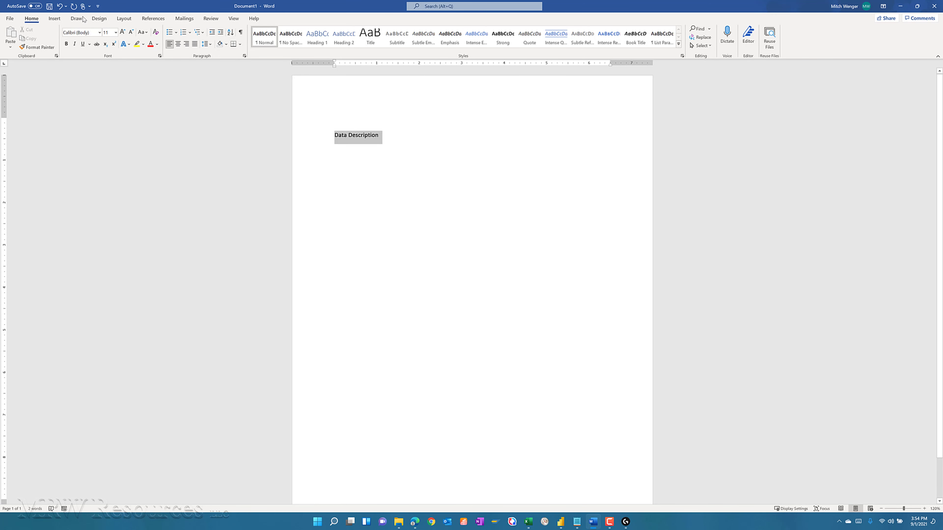
pyautogui.click(319, 37)
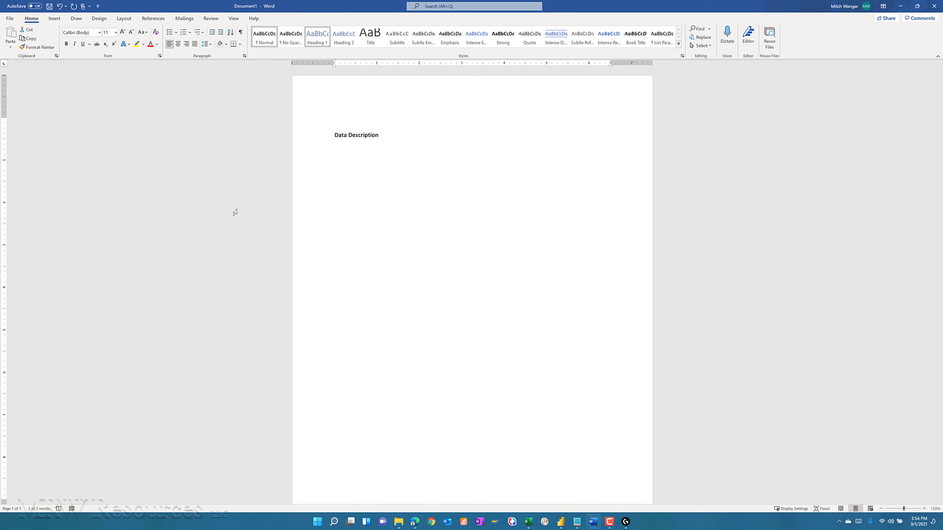
pyautogui.click(337, 201)
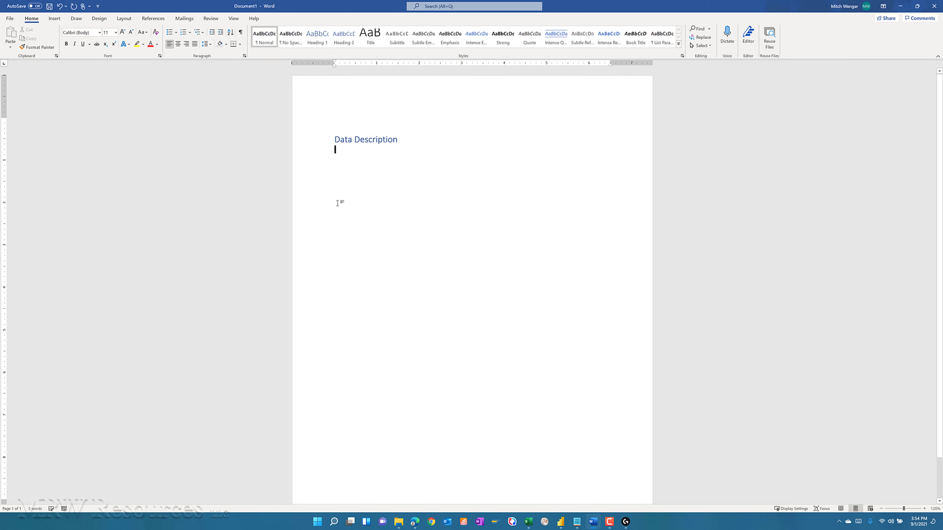
# Below the heading, write that the insurance CSV file, given by its file name, "has the following fields:" and start a bulleted list.
pyautogui.press('Return')
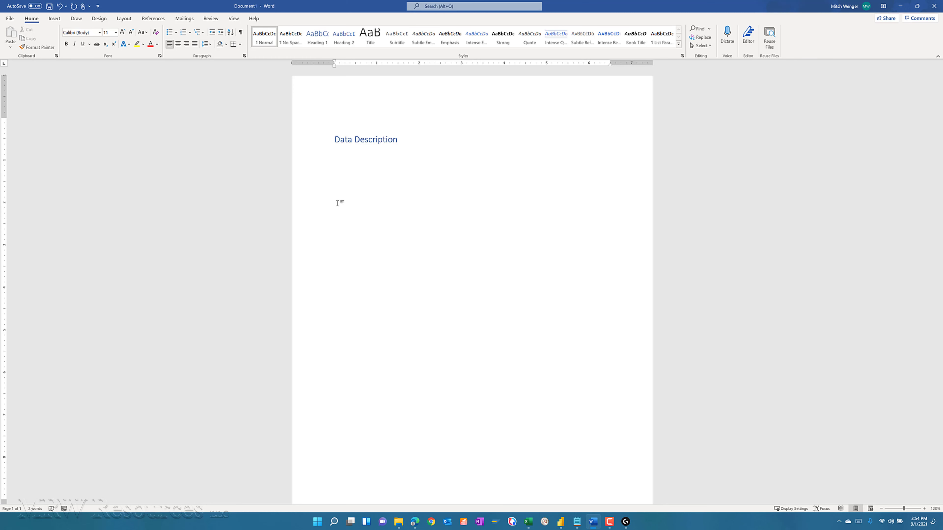
pyautogui.write('MitchWengerInsu')
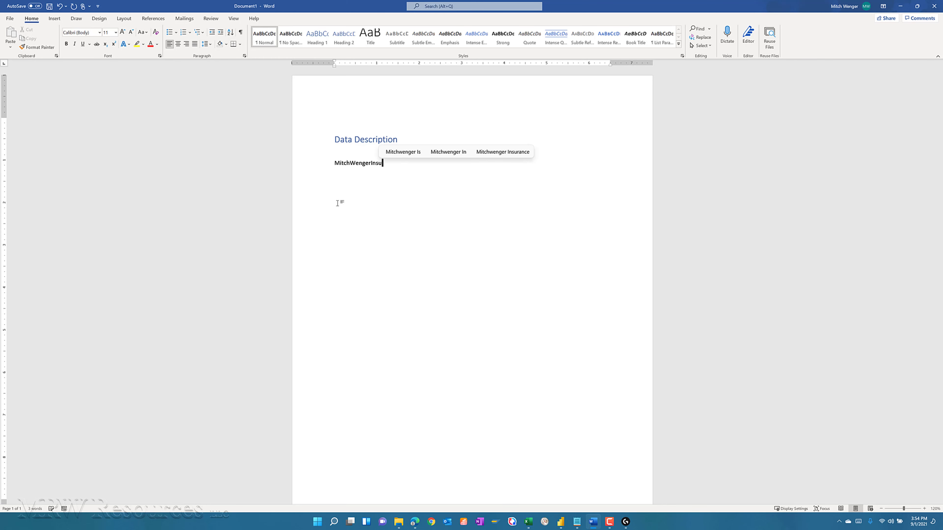
pyautogui.write('rance')
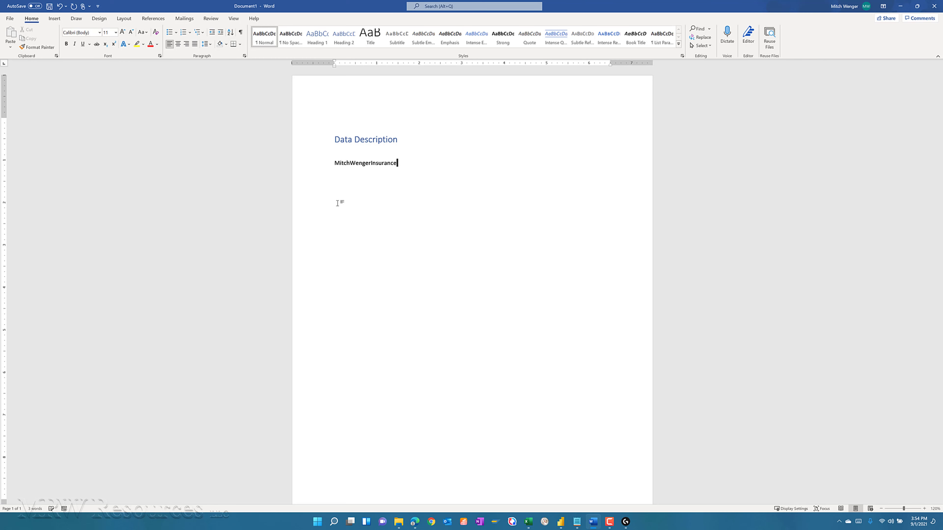
pyautogui.write('.csv')
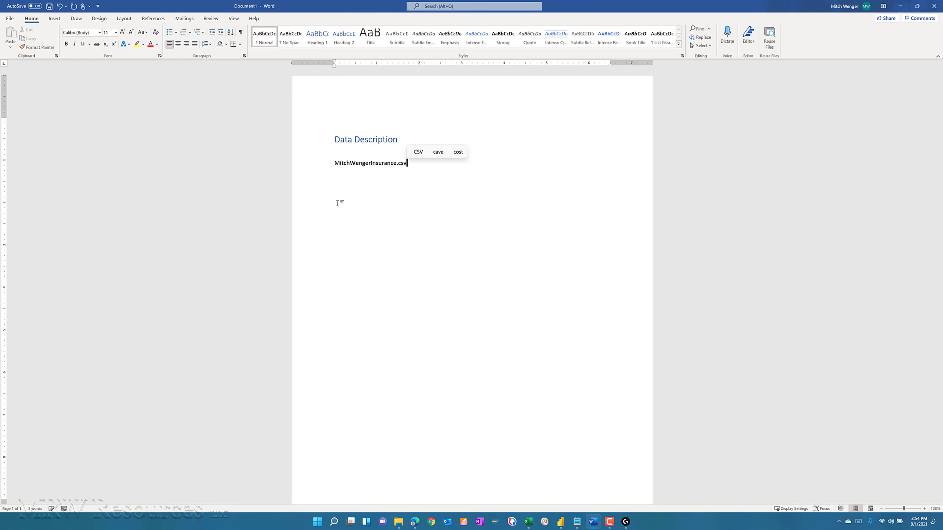
pyautogui.write(' has')
pyautogui.write('the fol')
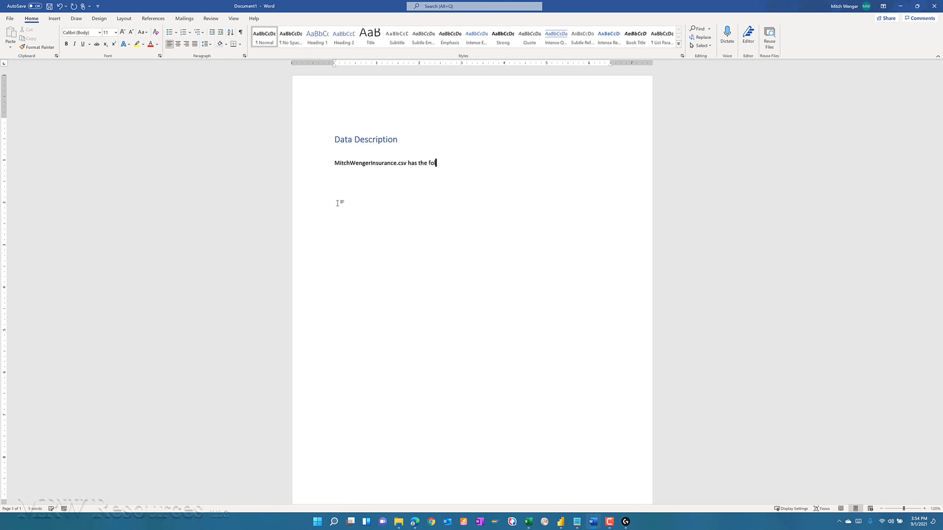
pyautogui.write('lowing fields:')
pyautogui.press('Return')
pyautogui.click(170, 32)
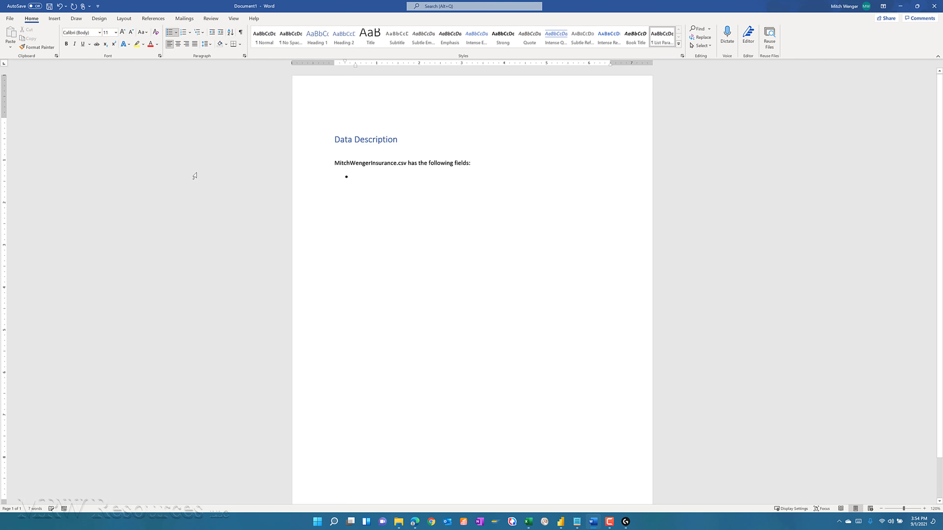
# Check the column order in Power BI and list Age, Sex and Bmi as the first bullets in the Word document.
pyautogui.hotkey('alt', 'Tab')
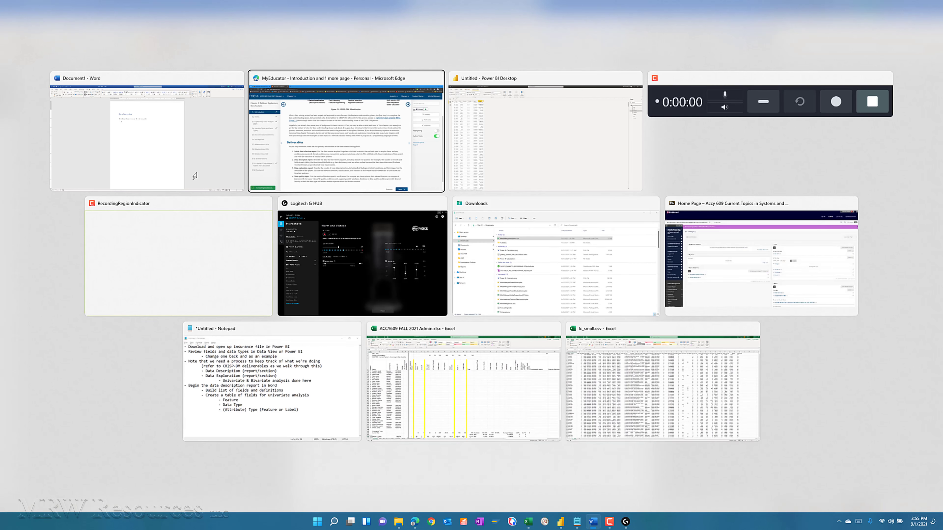
pyautogui.hotkey('alt', 'Tab')
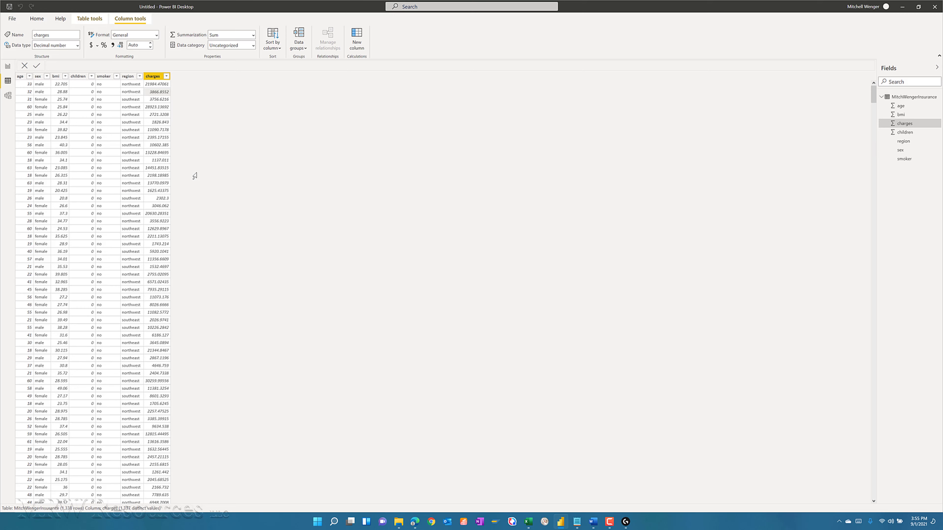
pyautogui.hotkey('alt', 'Tab')
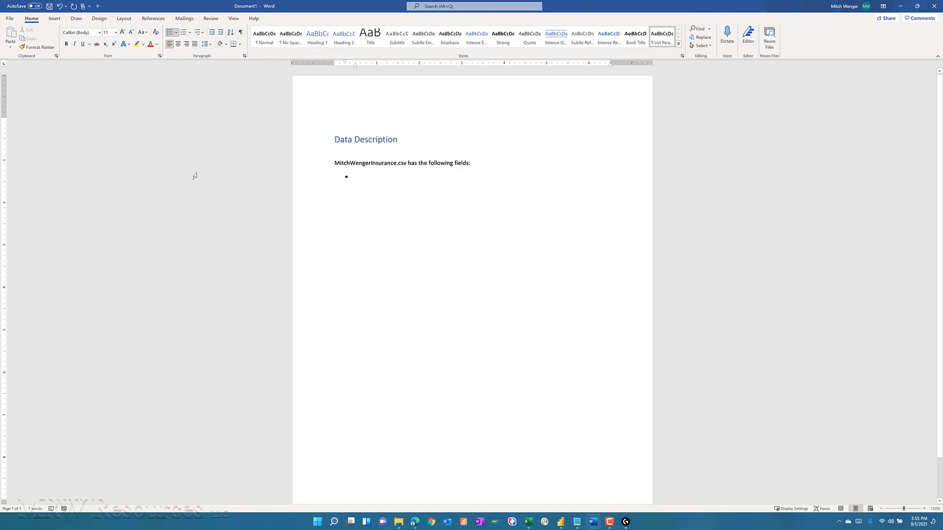
pyautogui.write('Age')
pyautogui.press('Return')
pyautogui.write('s')
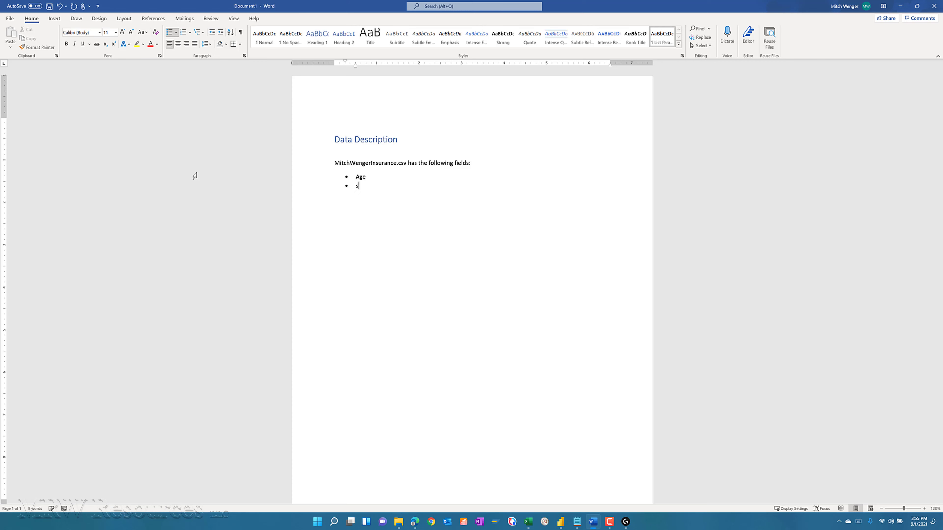
pyautogui.write('ex')
pyautogui.press('Return')
pyautogui.write('B')
pyautogui.press('BackSpace')
pyautogui.write('bmi')
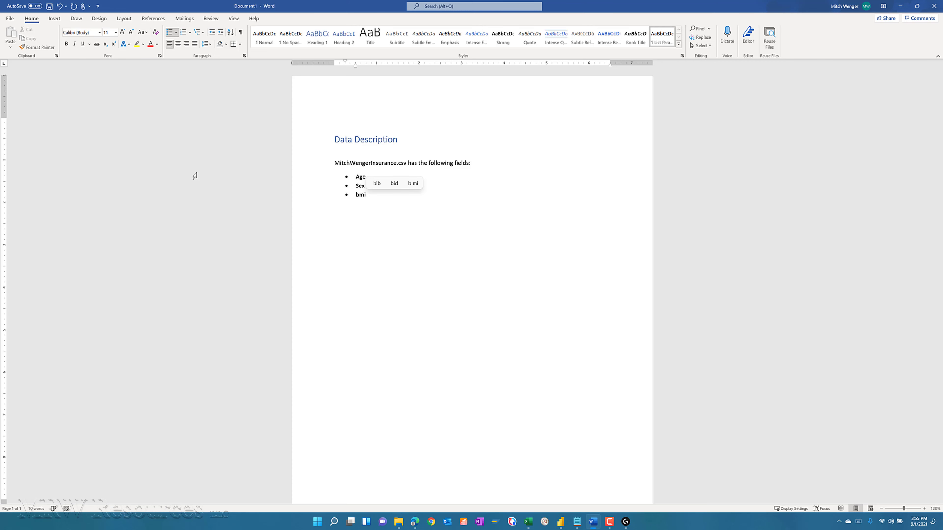
pyautogui.press('Return')
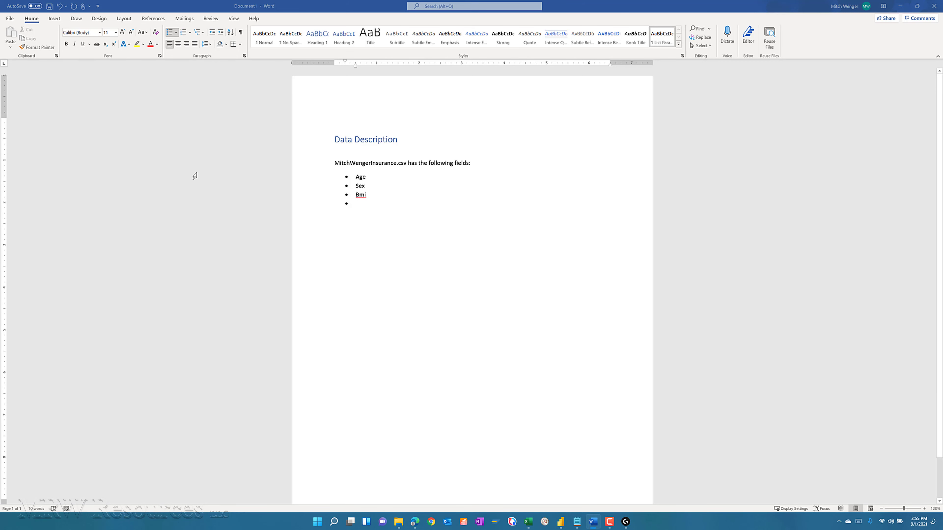
# Check the remaining columns in Power BI and add the bullets Children, Smoker, Region and charges in Word.
pyautogui.hotkey('alt', 'Tab')
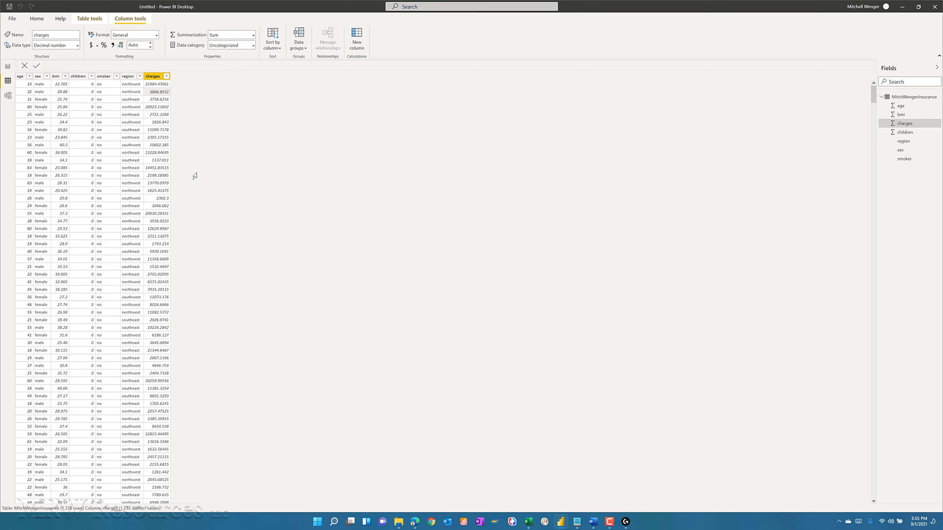
pyautogui.hotkey('alt', 'Tab')
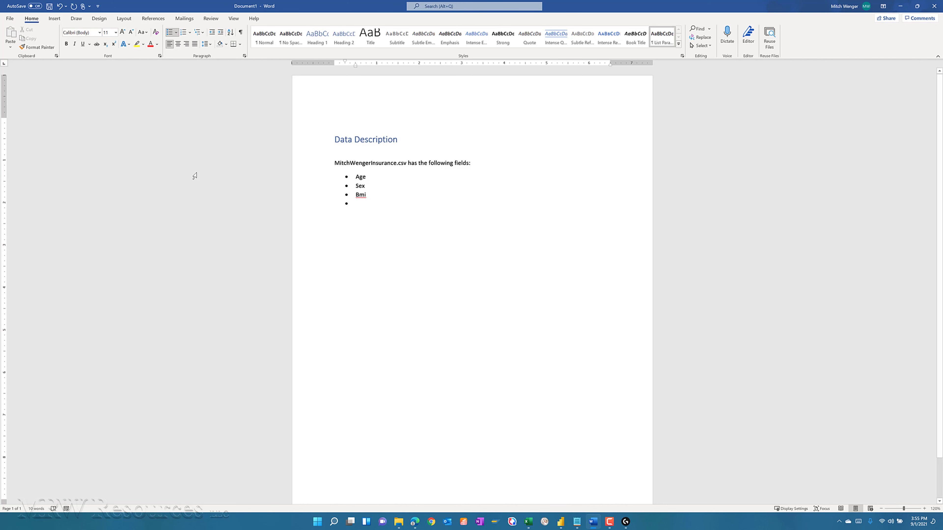
pyautogui.write('Children')
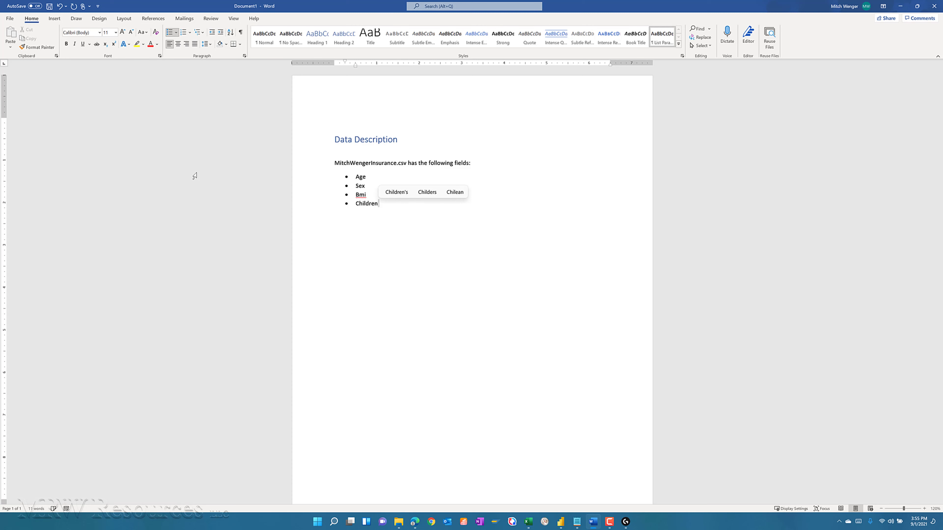
pyautogui.press('Return')
pyautogui.write('Smoker')
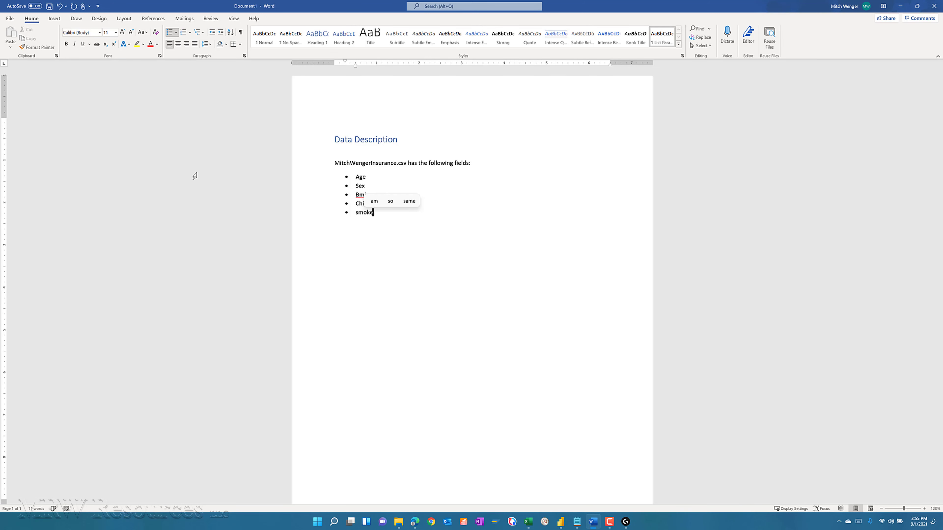
pyautogui.press('Return')
pyautogui.write('region')
pyautogui.press('Return')
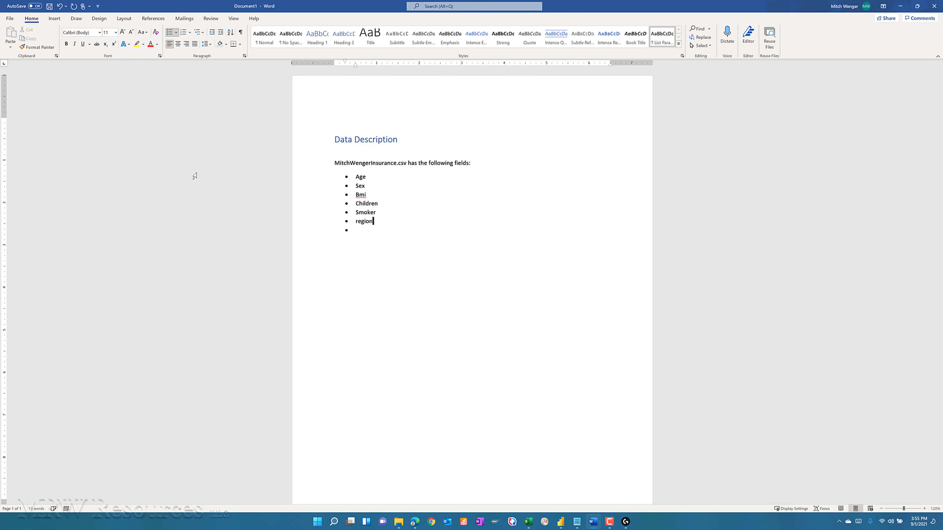
pyautogui.write('charges')
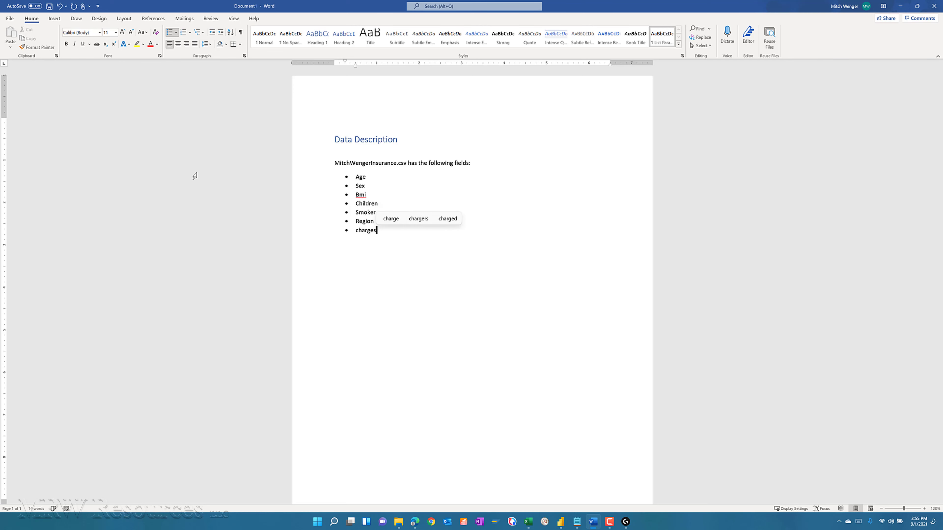
# Add an indented sub-bullet under Age that reads "Age of the insured in years".
pyautogui.press('Up')
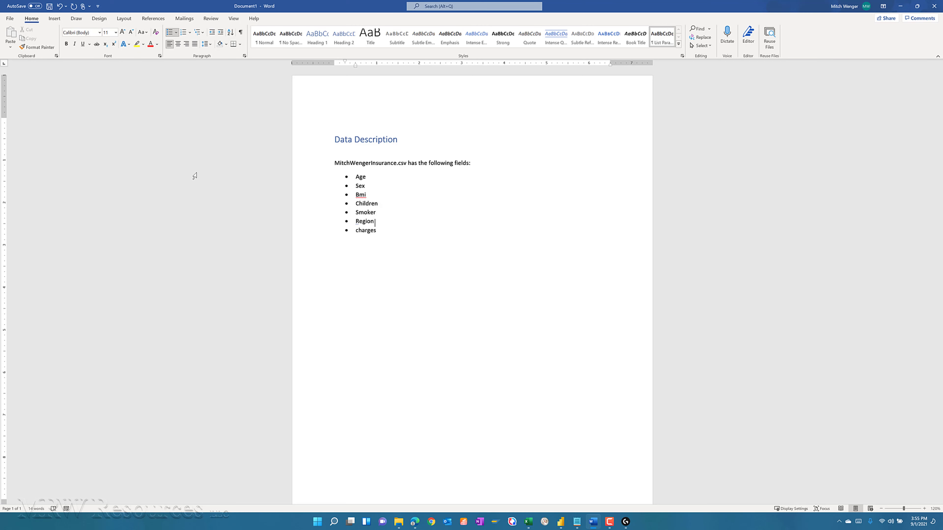
pyautogui.press('Up')
pyautogui.press('Up')
pyautogui.press('Up')
pyautogui.press('Up')
pyautogui.press('Down')
pyautogui.press('Return')
pyautogui.press('Tab')
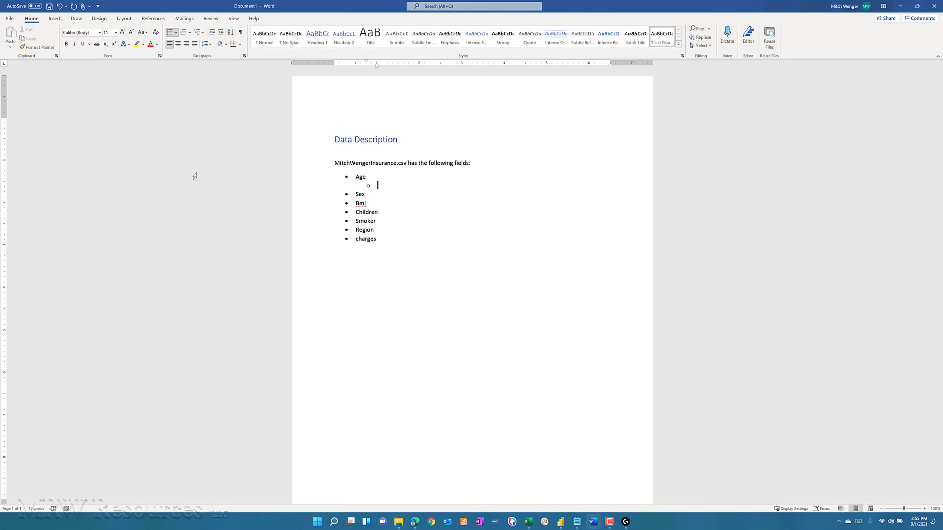
pyautogui.write('Age')
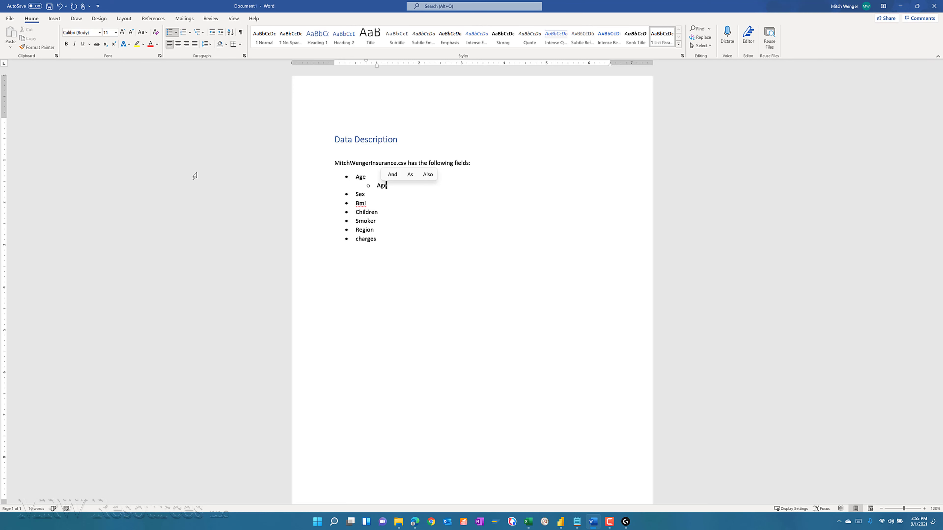
pyautogui.write(' of the ')
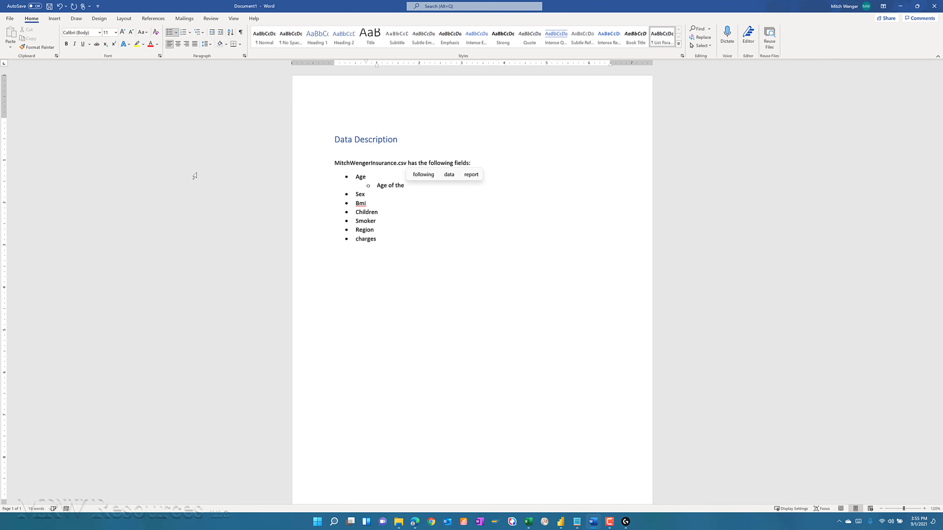
pyautogui.write('insure')
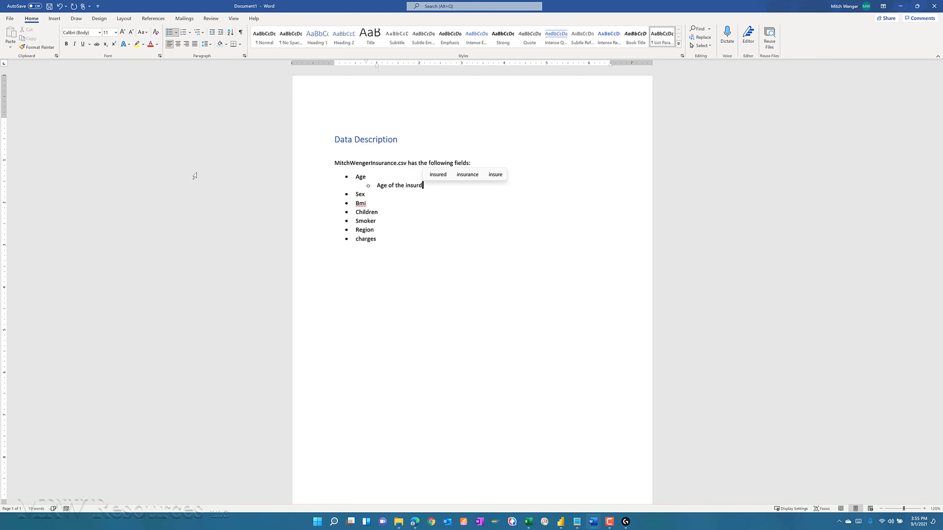
pyautogui.write('d in years')
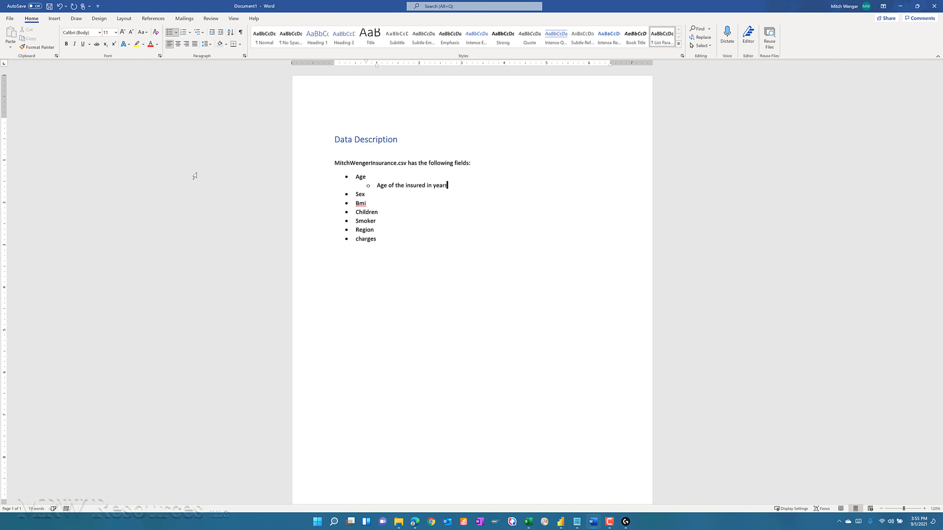
# Add the sub-bullet "Biological sex (male/female)" under Sex, checking the column's values in Power BI Desktop.
pyautogui.press('Down')
pyautogui.press('Return')
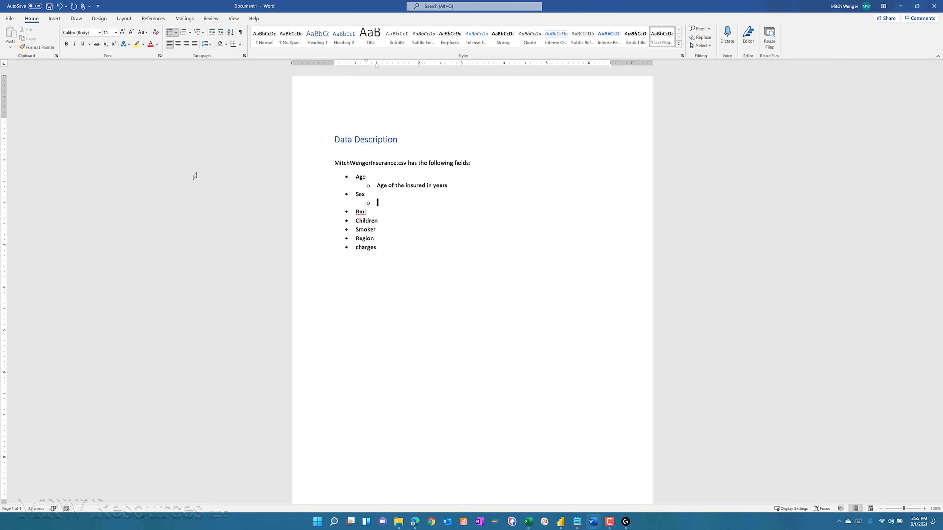
pyautogui.press('Tab')
pyautogui.write('Biol')
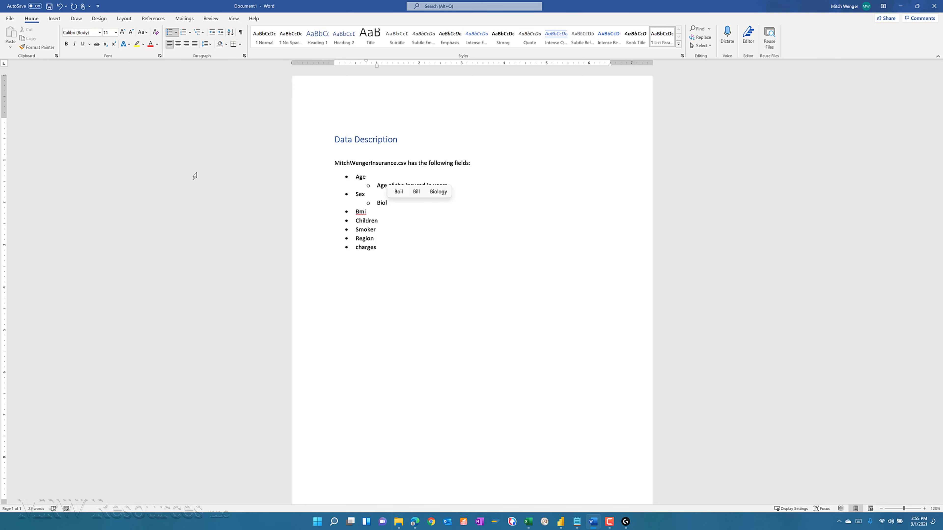
pyautogui.write('ogical sex (')
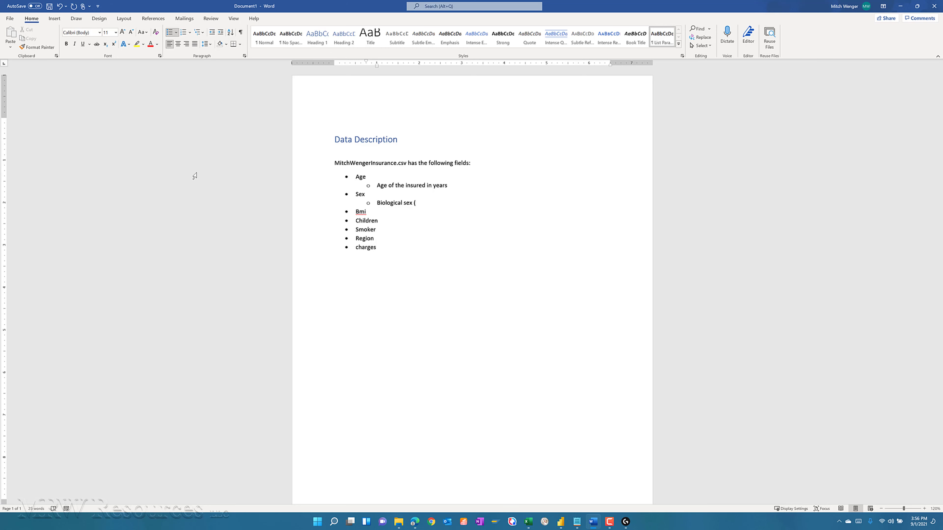
pyautogui.hotkey('alt', 'Tab')
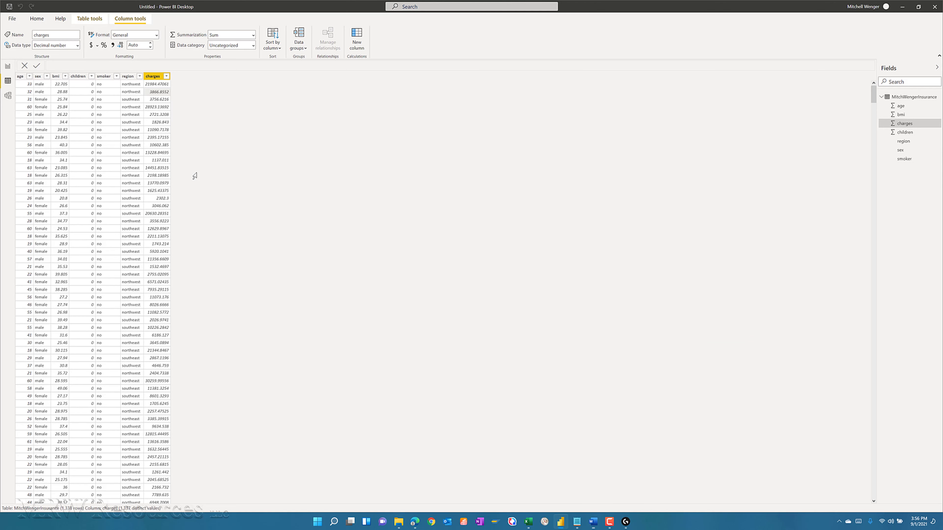
pyautogui.hotkey('alt', 'Tab')
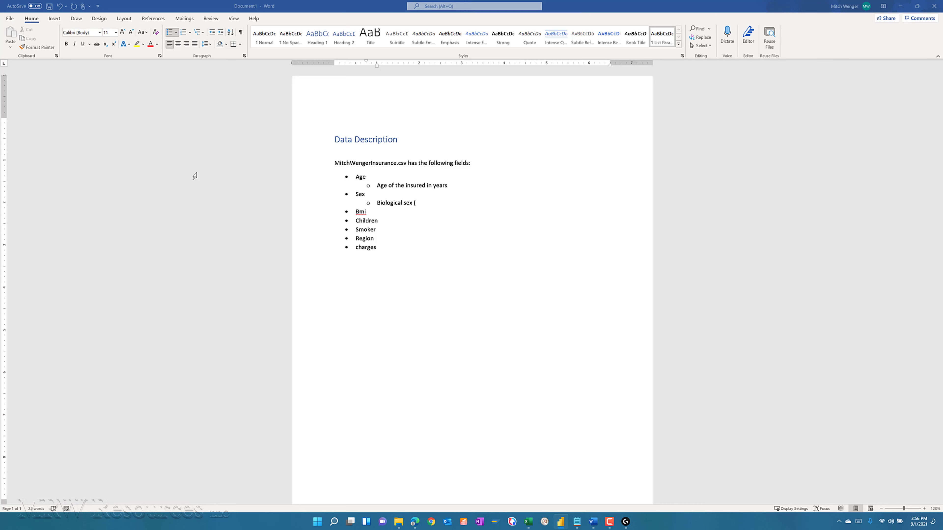
pyautogui.write('ma')
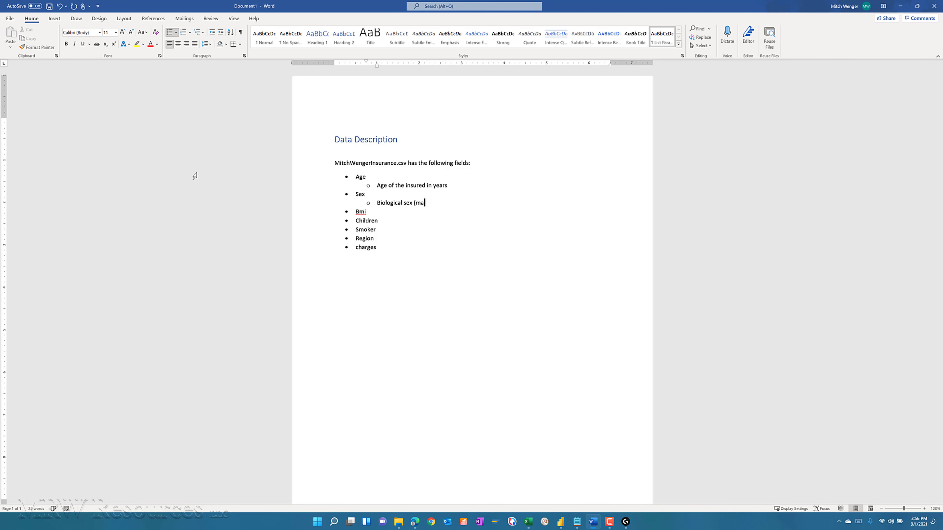
pyautogui.write('le/female)')
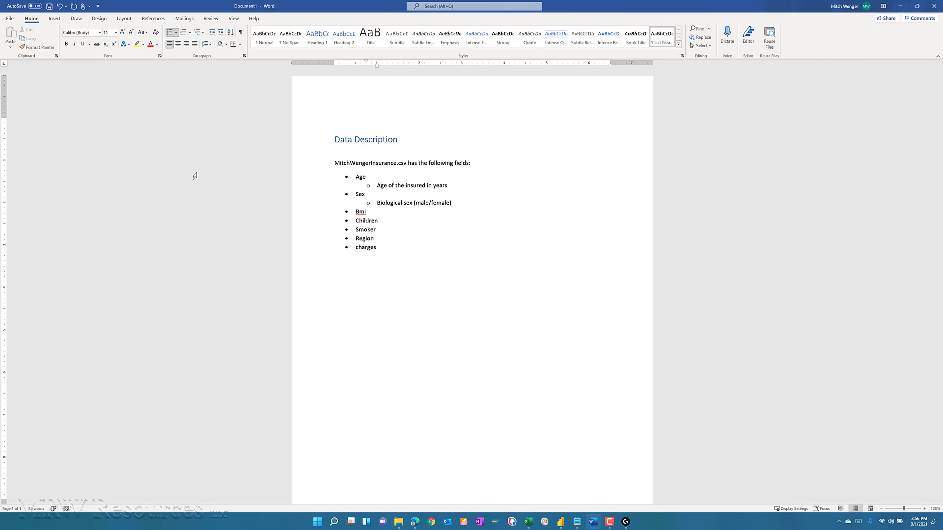
# Describe the Bmi field with an indented sub-bullet reading "Body mass index".
pyautogui.press('Down')
pyautogui.press('Return')
pyautogui.press('Tab')
pyautogui.write('Bo')
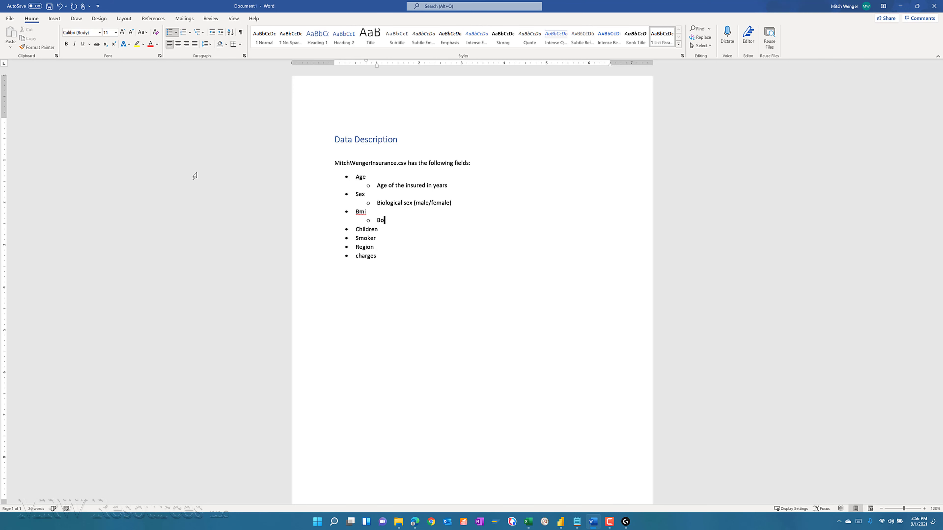
pyautogui.write('dy mass index')
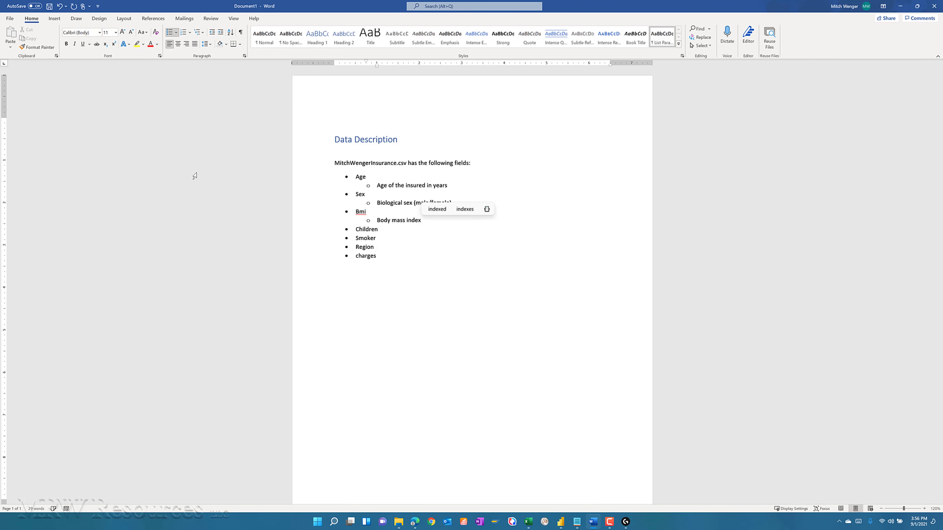
# Describe the Children field with an indented sub-bullet reading "Number of children".
pyautogui.press('Down')
pyautogui.press('Return')
pyautogui.press('Tab')
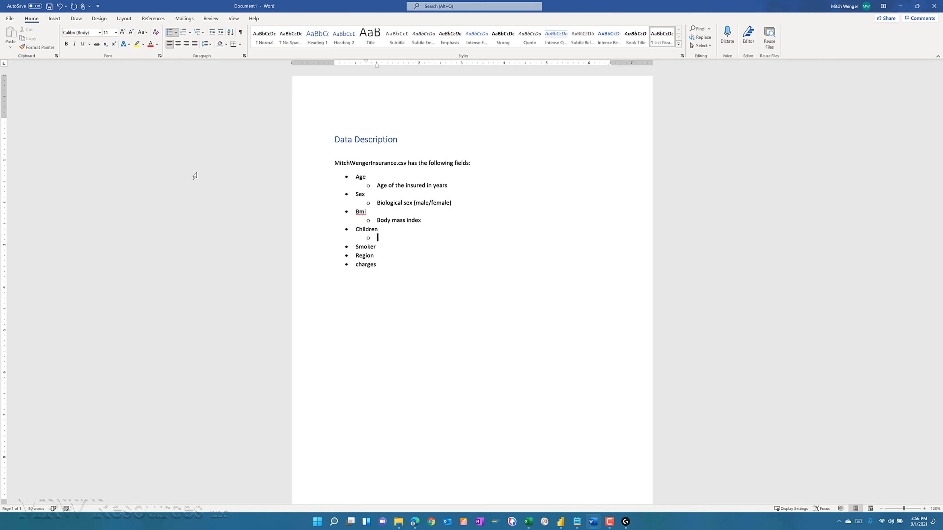
pyautogui.write('Nu')
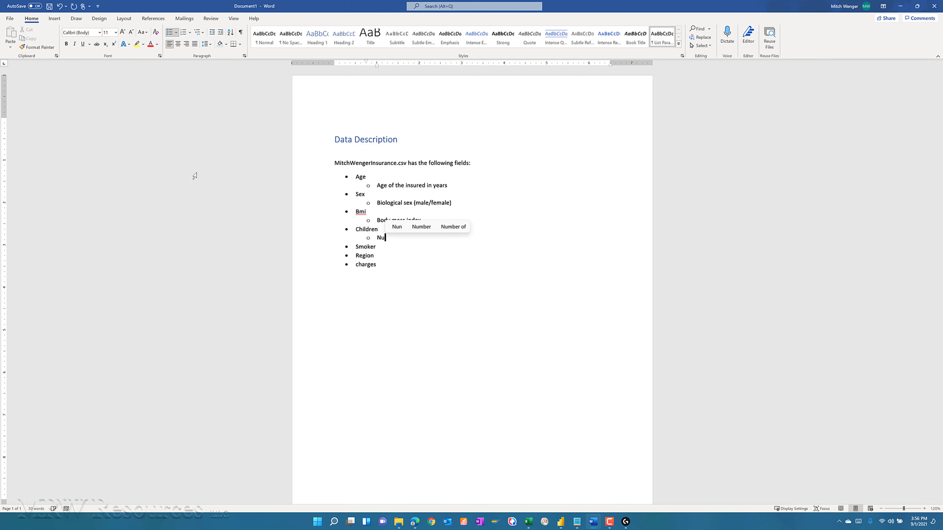
pyautogui.write('mber of chi')
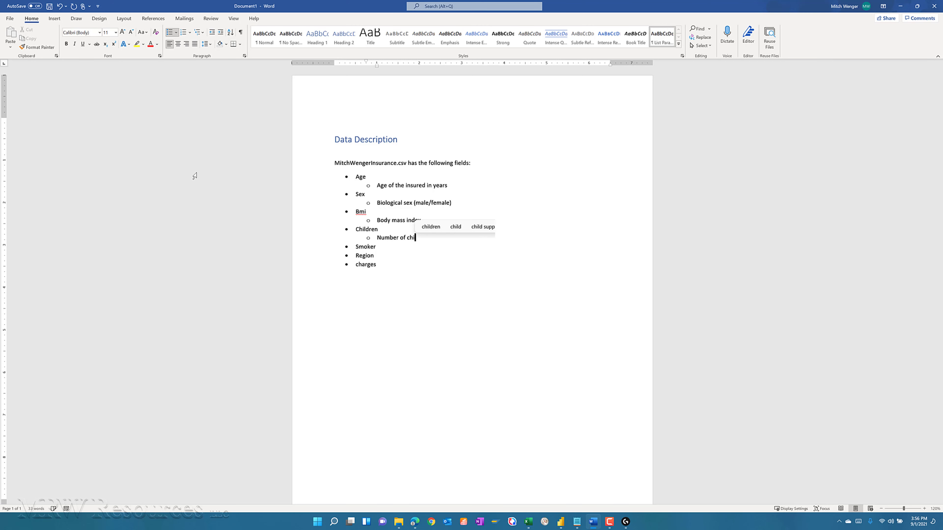
pyautogui.write('ldren')
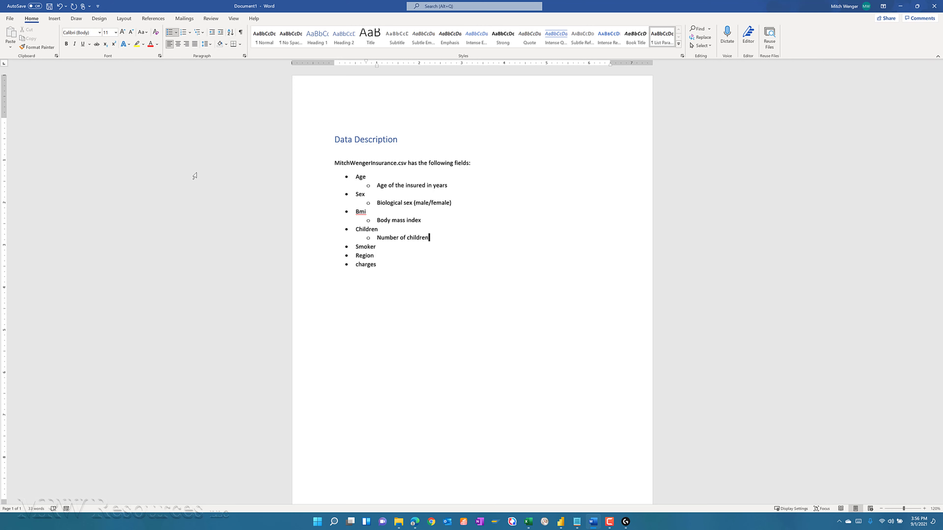
# Add the sub-bullet "Is a smoker? (yes/no)" under Smoker, checking the column's values in Power BI Desktop.
pyautogui.press('Down')
pyautogui.press('Return')
pyautogui.press('Tab')
pyautogui.write('Is a smo')
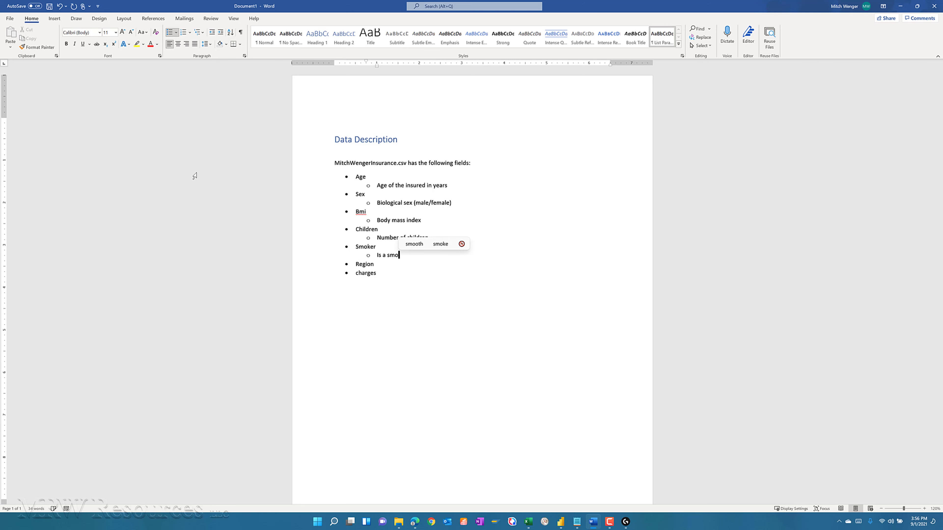
pyautogui.write('ker? (')
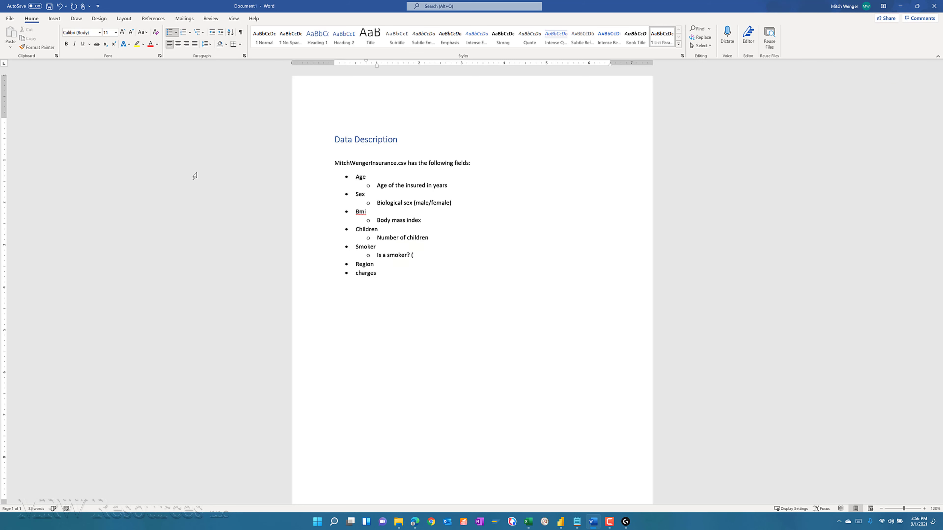
pyautogui.hotkey('alt', 'Tab')
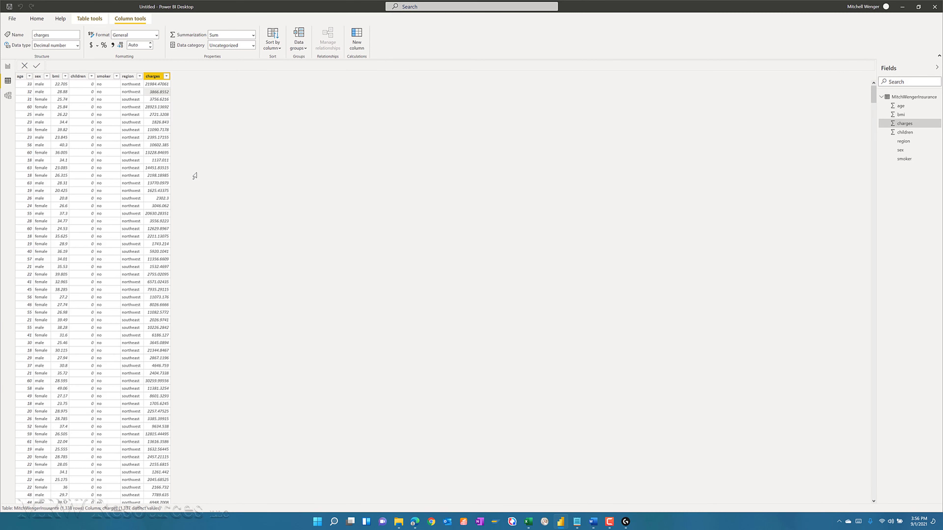
pyautogui.hotkey('alt', 'Tab')
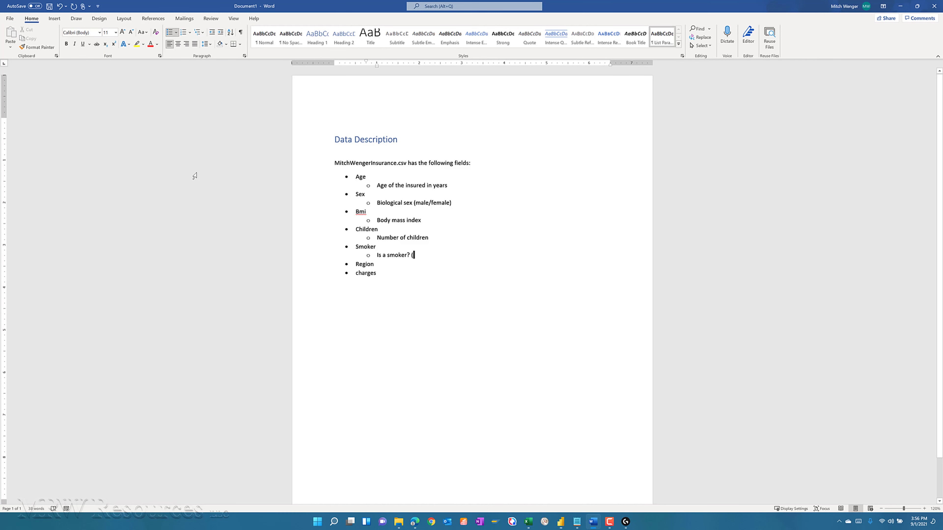
pyautogui.write('ues')
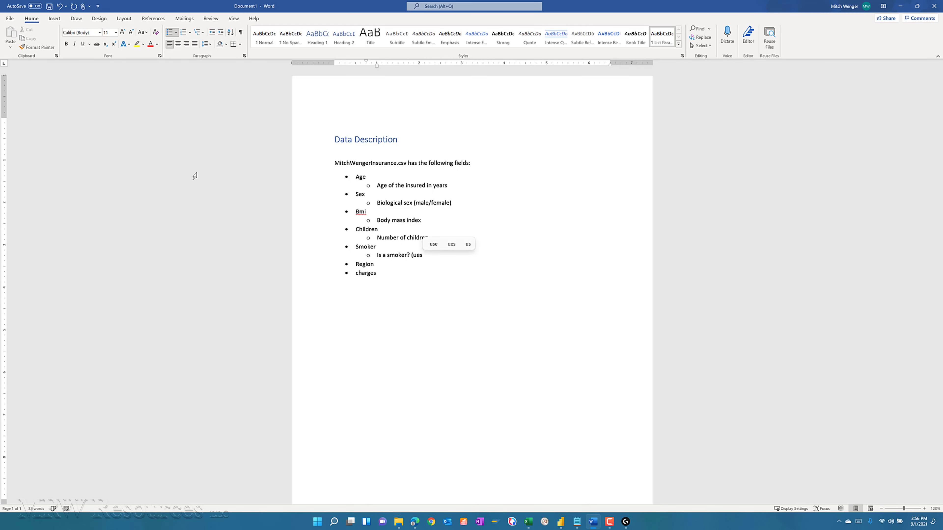
pyautogui.press('BackSpace')
pyautogui.press('BackSpace')
pyautogui.press('BackSpace')
pyautogui.write('yes/no)')
# Add an indented sub-bullet under Region that reads "Region of the USA".
pyautogui.press('Return')
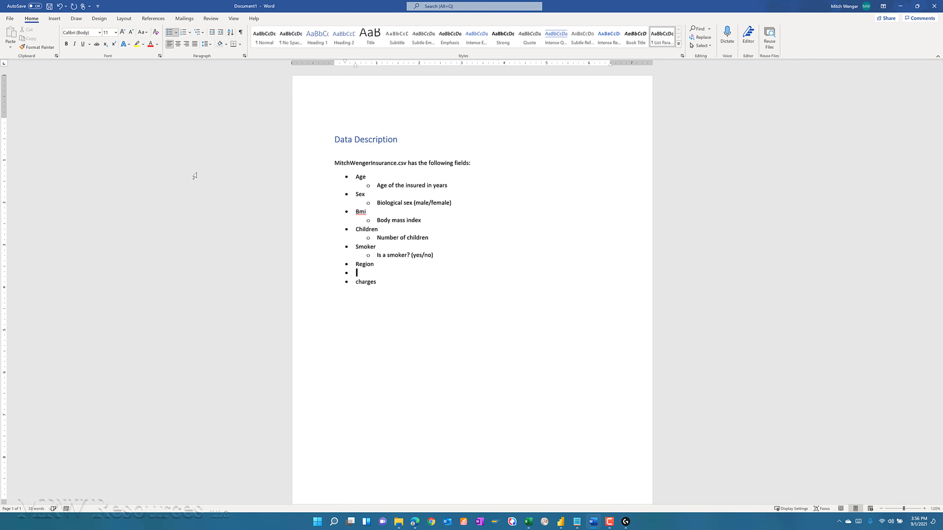
pyautogui.press('Tab')
pyautogui.write('Region')
pyautogui.press('BackSpace')
pyautogui.press('BackSpace')
pyautogui.press('BackSpace')
pyautogui.write('n of')
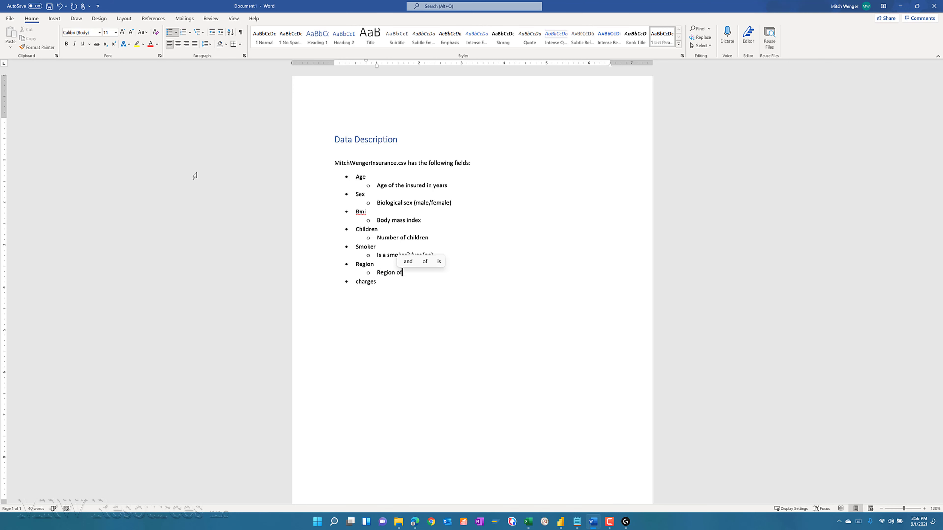
pyautogui.write(' the USA')
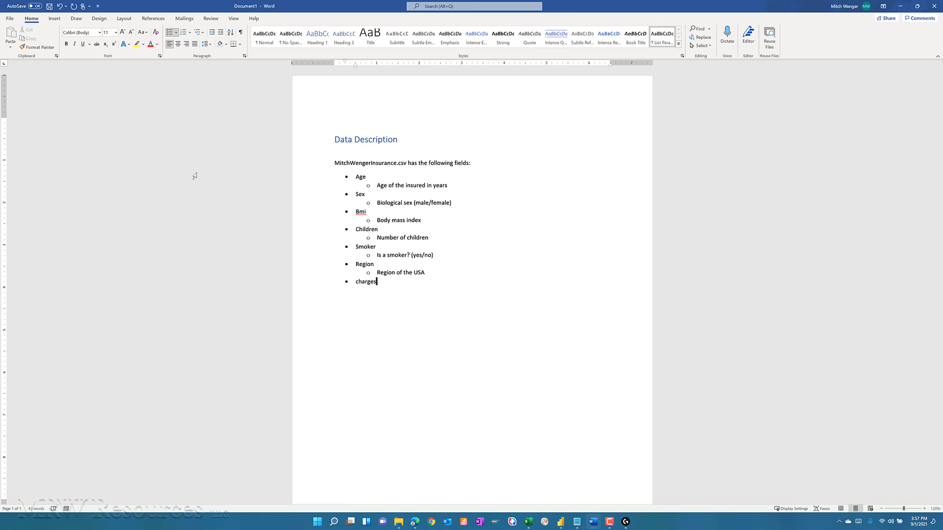
# Add an indented sub-bullet under the charges field that reads "Charges applied to the insured's account".
pyautogui.press('Return')
pyautogui.press('Tab')
pyautogui.write('Charges')
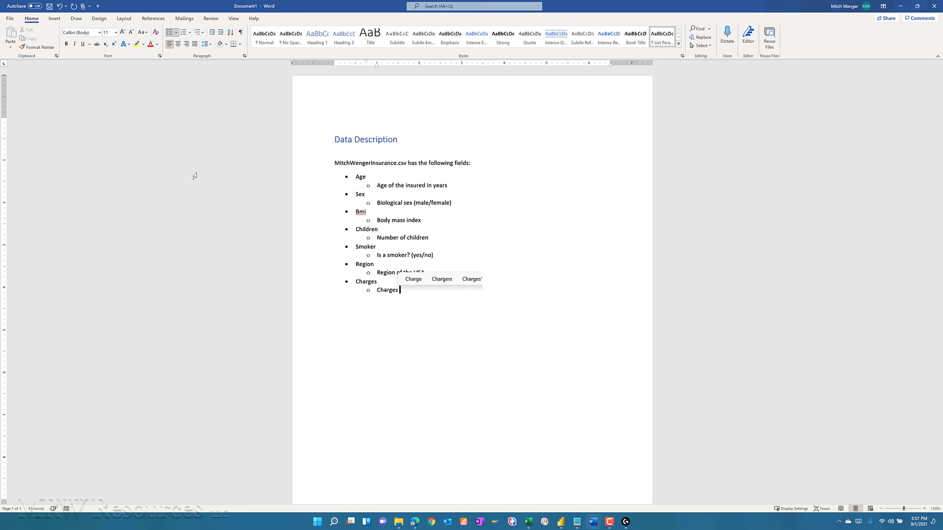
pyautogui.write(' applied to th')
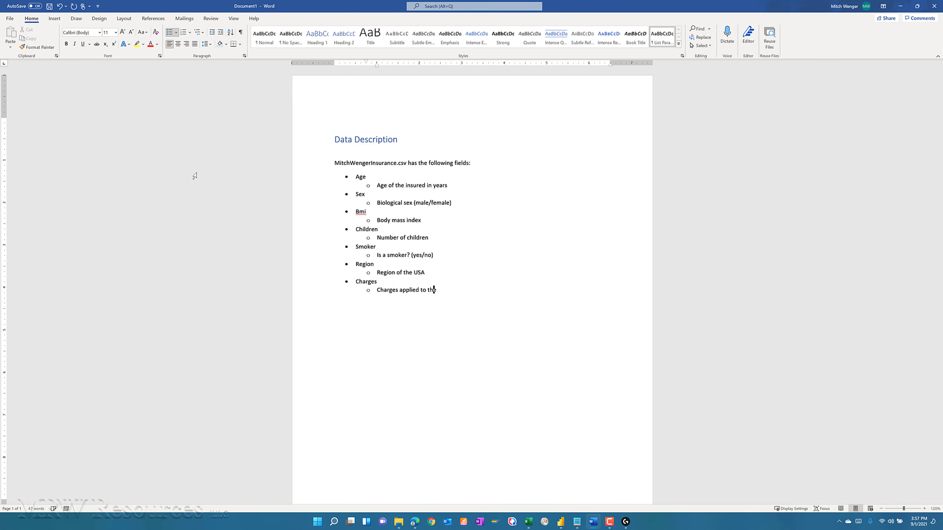
pyautogui.write('e insur')
pyautogui.write("ed's accou")
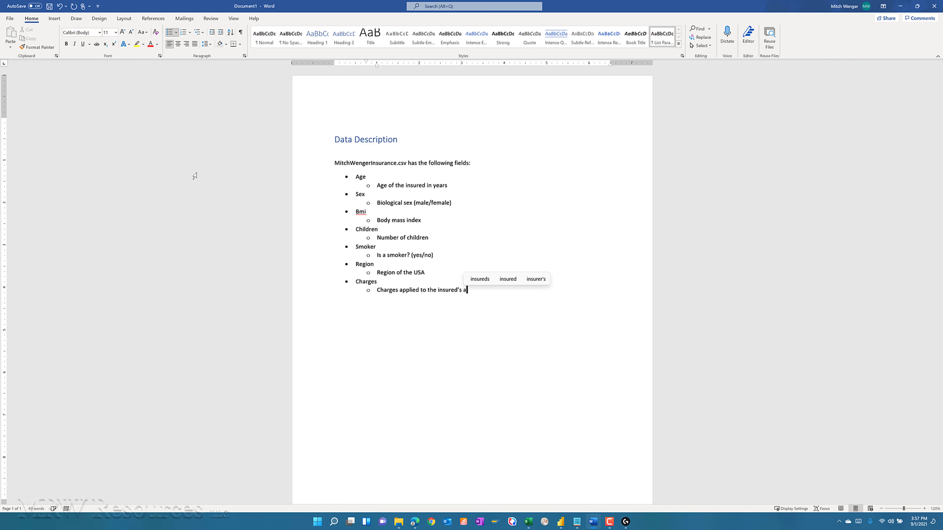
pyautogui.write('nt')
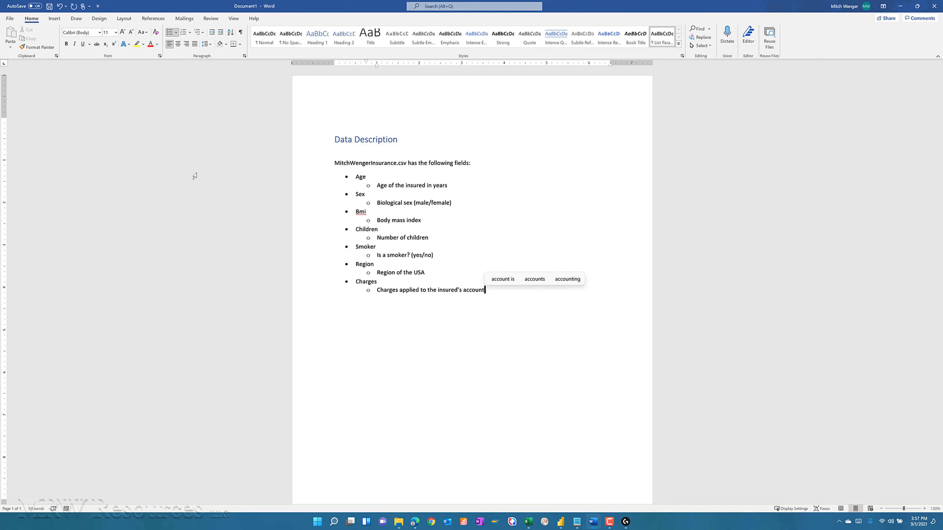
# End the bulleted list and insert a table of 10 columns by 8 rows below it.
pyautogui.press('Return')
pyautogui.press('Return')
pyautogui.press('Return')
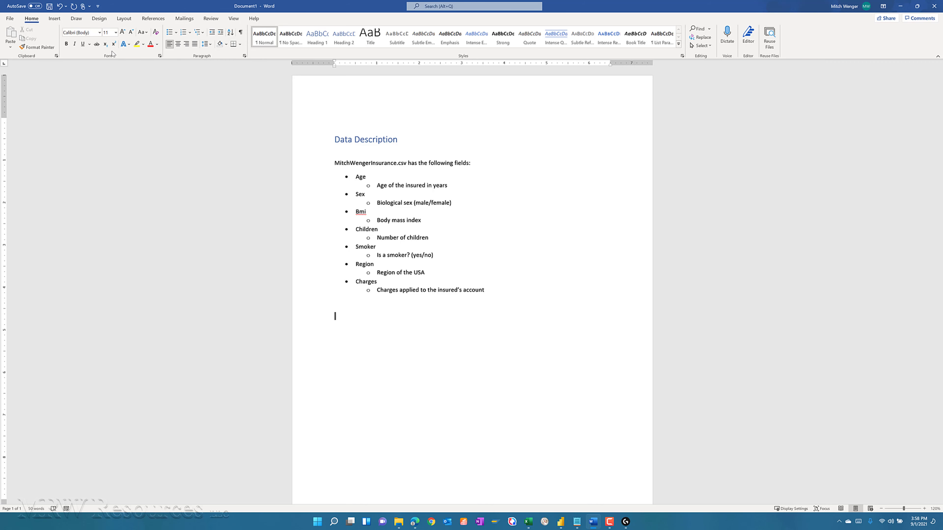
pyautogui.click(55, 19)
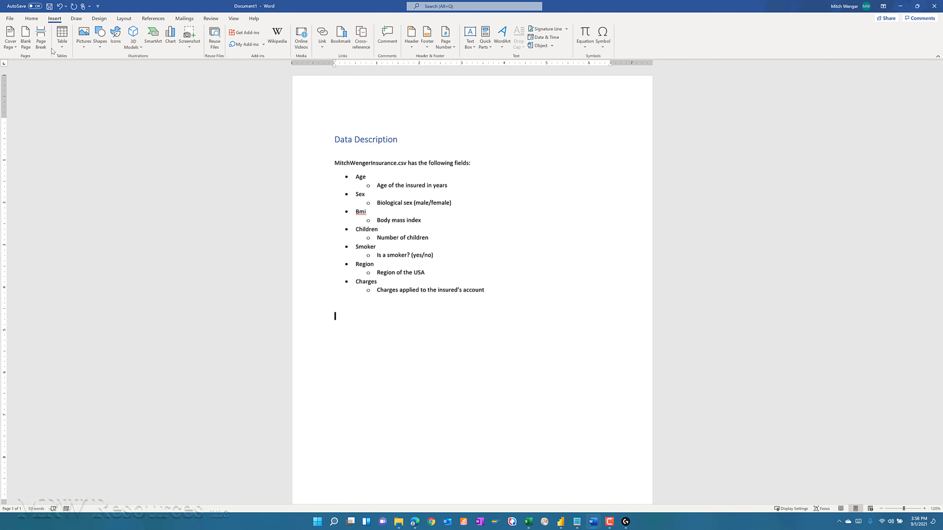
pyautogui.click(60, 49)
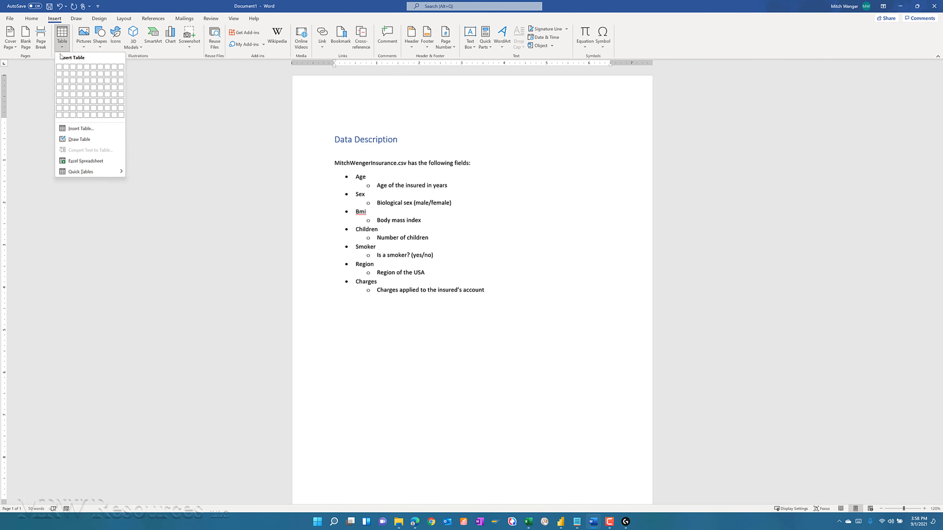
pyautogui.click(119, 116)
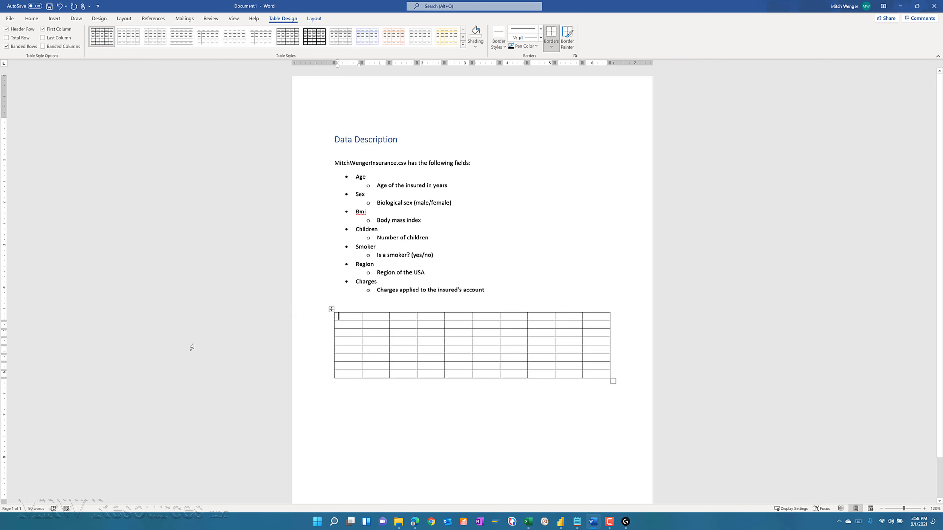
# Fill the table's first three header cells with Variable, Data Type and Type.
pyautogui.write('Variable')
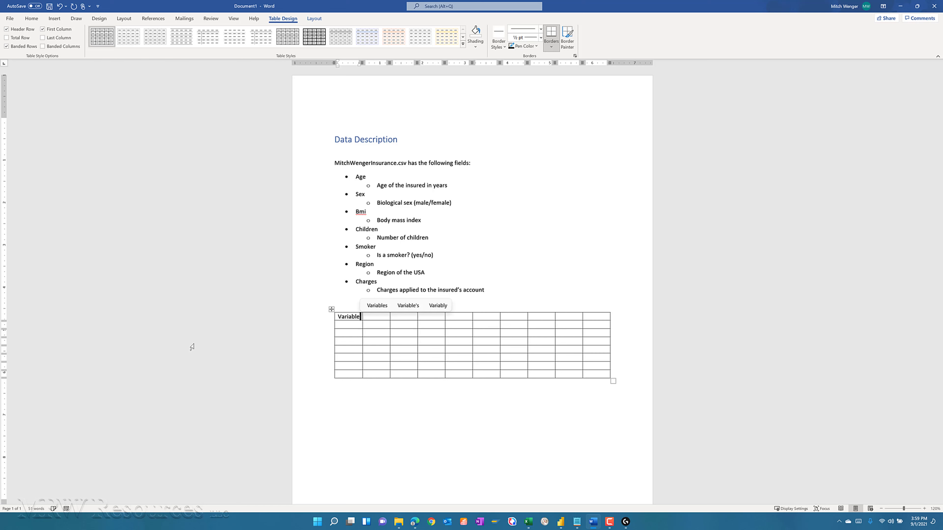
pyautogui.press('Tab')
pyautogui.write('Data Type')
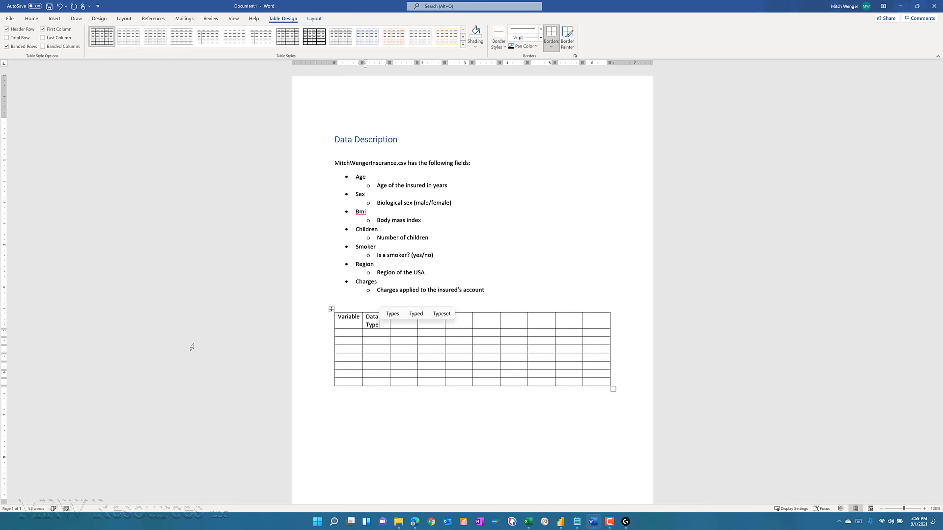
pyautogui.press('Tab')
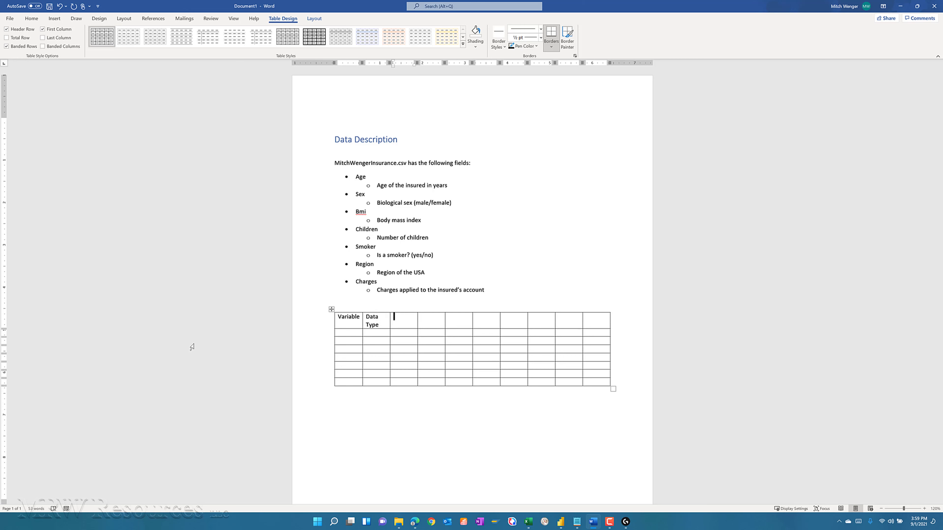
pyautogui.write('Type')
# Enter Age, Sex, BMI and Children in the Variable column, starting in the first row below the header.
pyautogui.press('Tab')
pyautogui.press('Tab')
pyautogui.press('Tab')
pyautogui.press('Tab')
pyautogui.press('Tab')
pyautogui.press('Tab')
pyautogui.press('Tab')
pyautogui.press('Tab')
pyautogui.write('Age')
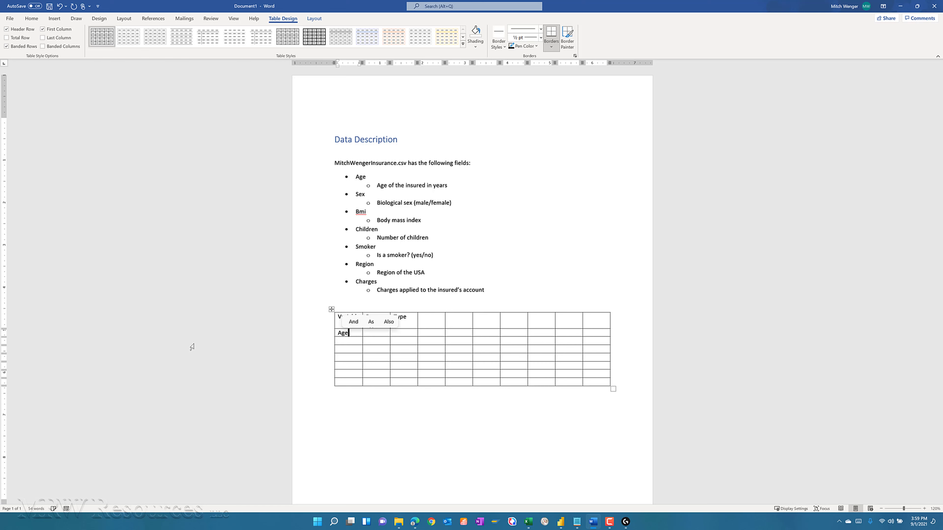
pyautogui.press('Down')
pyautogui.write('Sex')
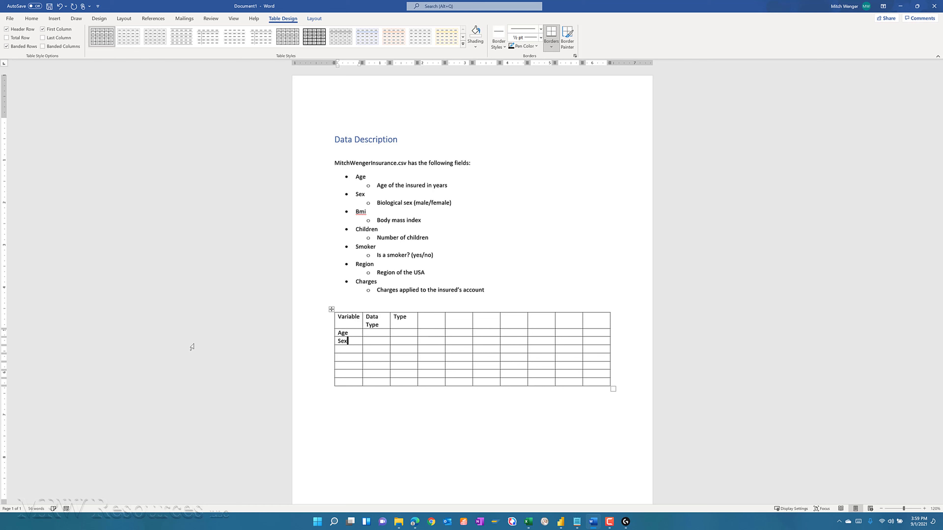
pyautogui.press('Down')
pyautogui.write('BMI')
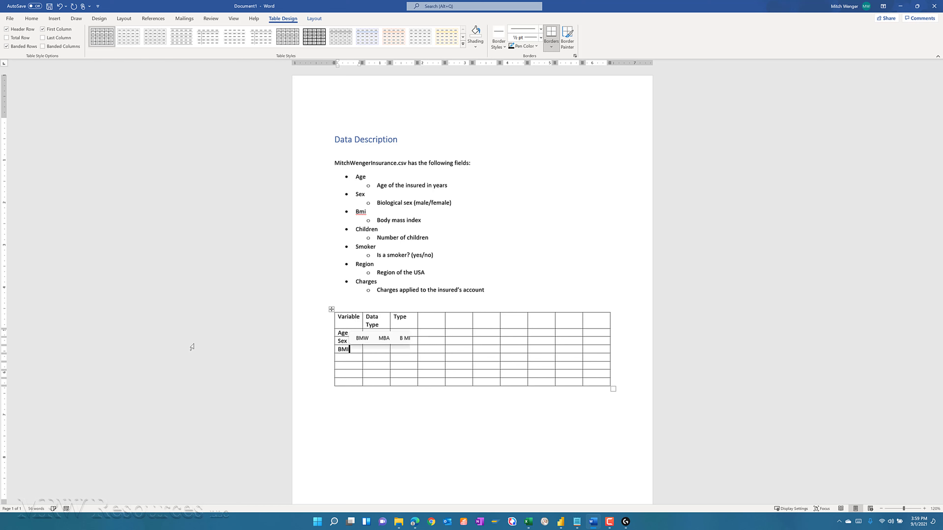
pyautogui.press('Down')
pyautogui.write('hildren')
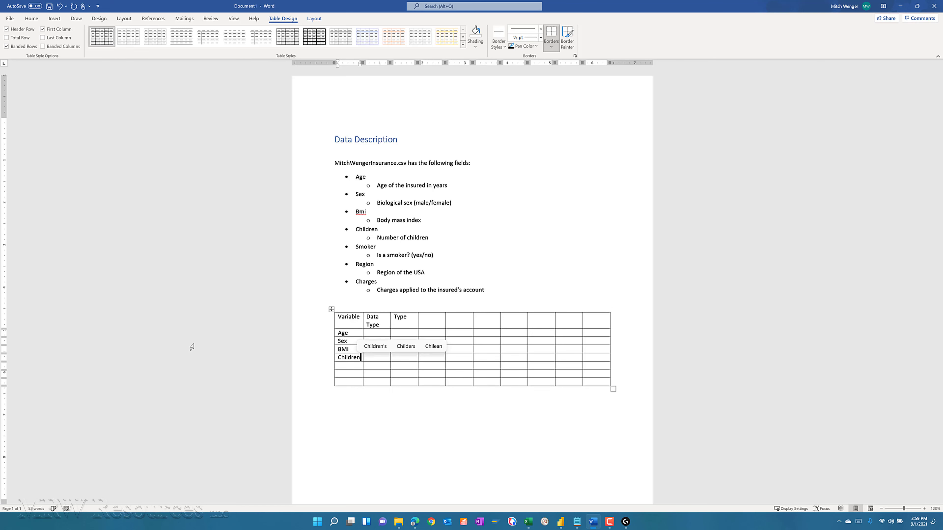
# Complete the Variable column with Smoker, Region and Charges in the last three rows.
pyautogui.press('Down')
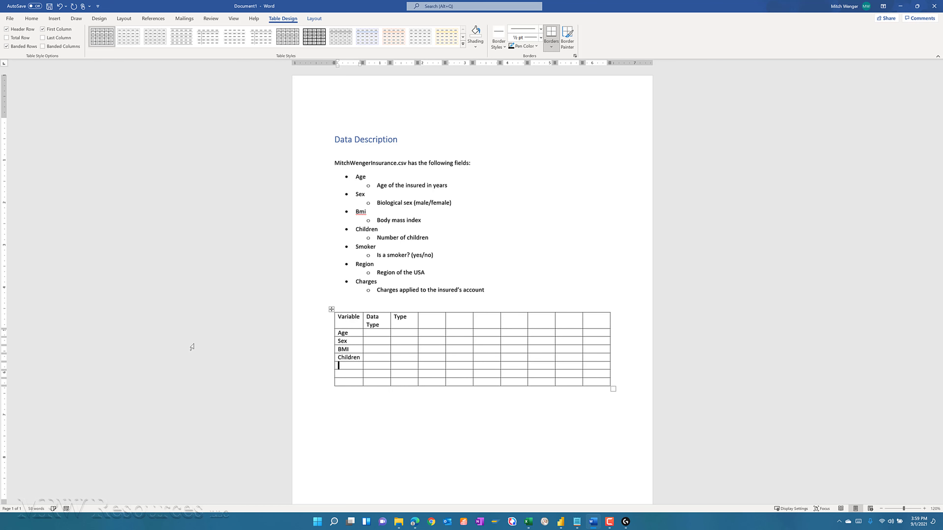
pyautogui.write('Smoker')
pyautogui.press('Down')
pyautogui.write('Region')
pyautogui.press('Down')
pyautogui.write('Charges')
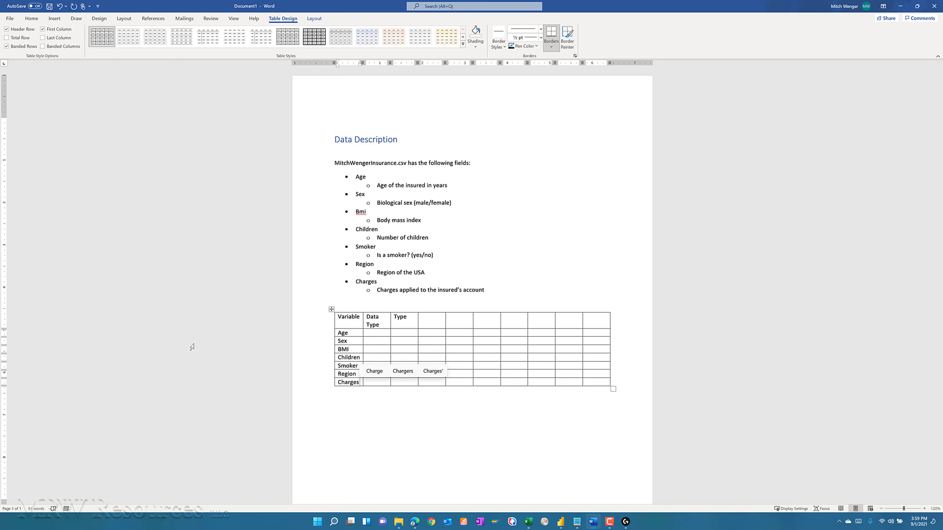
pyautogui.press('Tab')
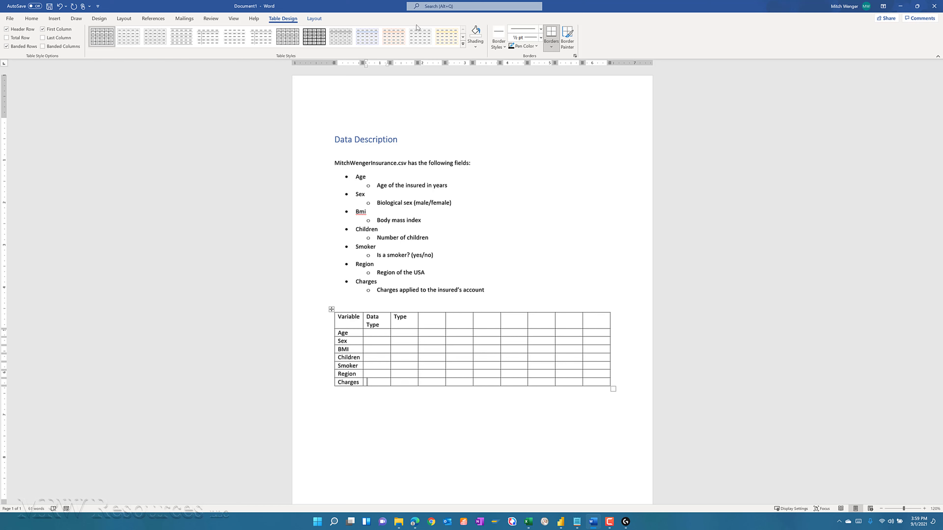
# Make the table's entire header row bold.
pyautogui.click(462, 45)
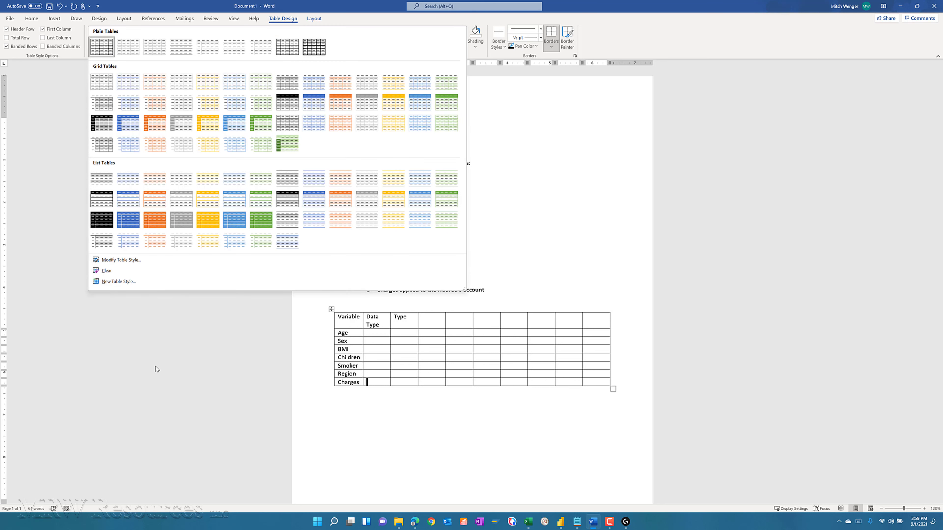
pyautogui.click(155, 369)
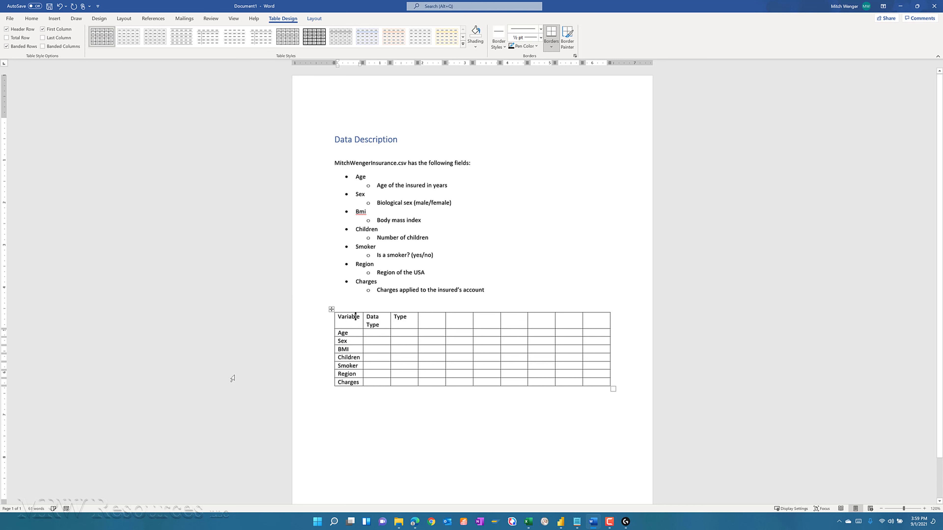
pyautogui.keyDown('shift'); pyautogui.click(599, 319); pyautogui.keyUp('shift')
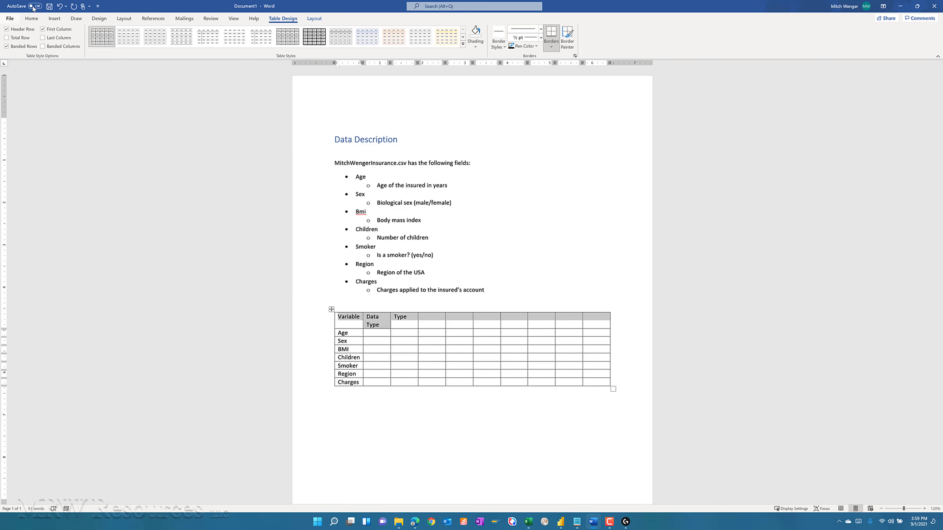
pyautogui.click(32, 20)
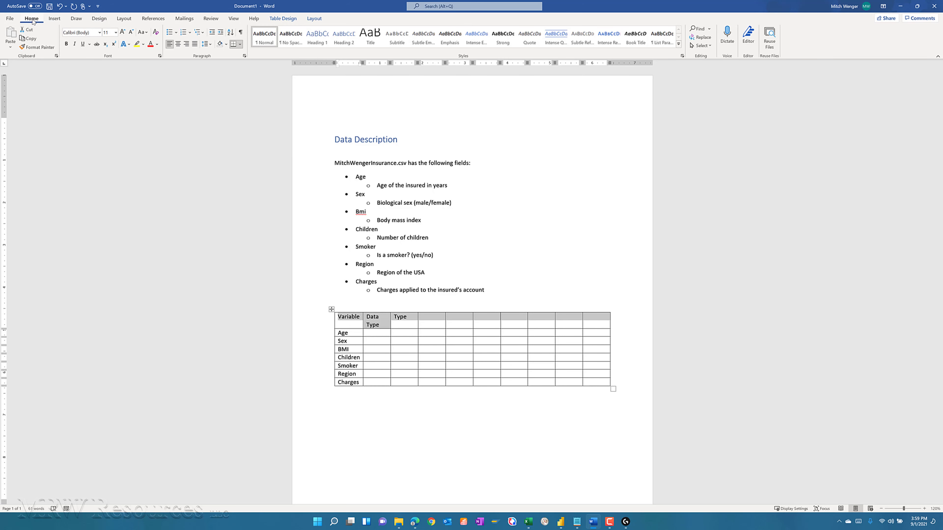
pyautogui.click(66, 44)
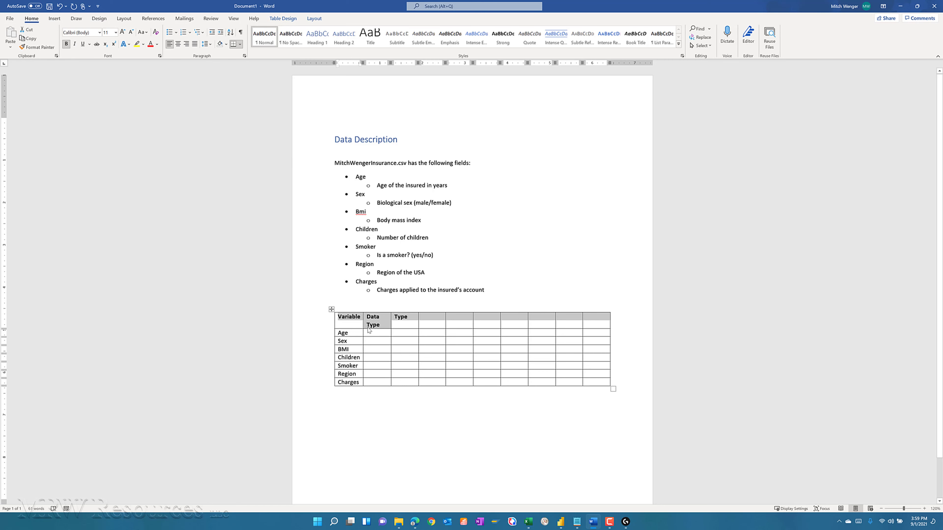
# Enter the data types Integer for Age, Text for Sex and Float for BMI, checking the columns in Power BI Desktop.
pyautogui.click(374, 332)
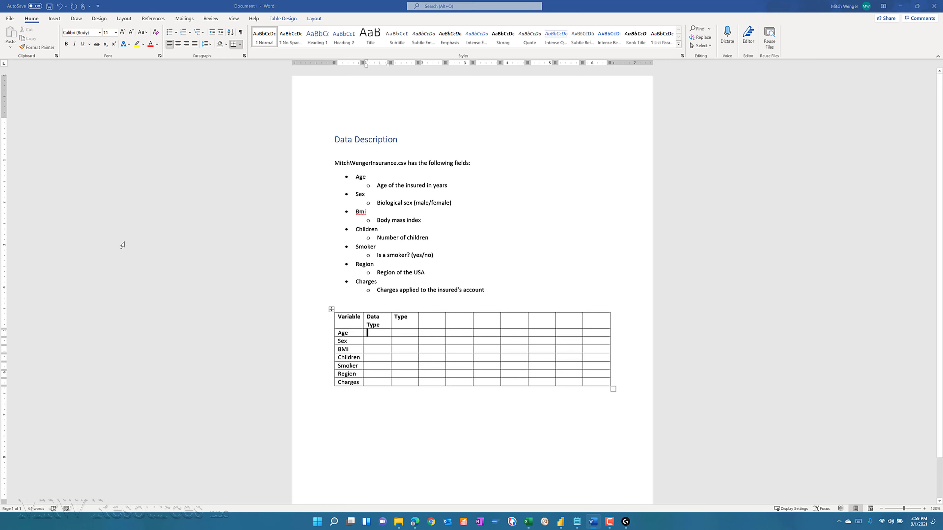
pyautogui.hotkey('alt', 'Tab')
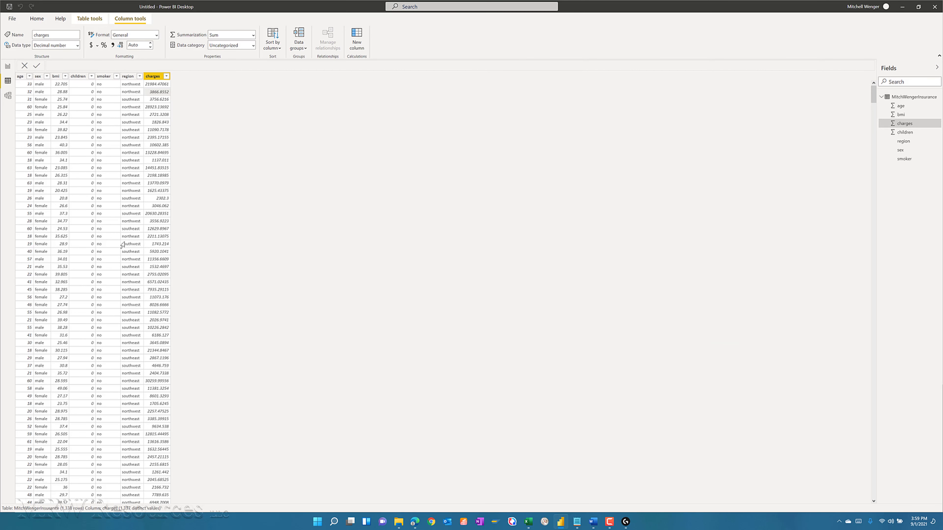
pyautogui.hotkey('alt', 'Tab')
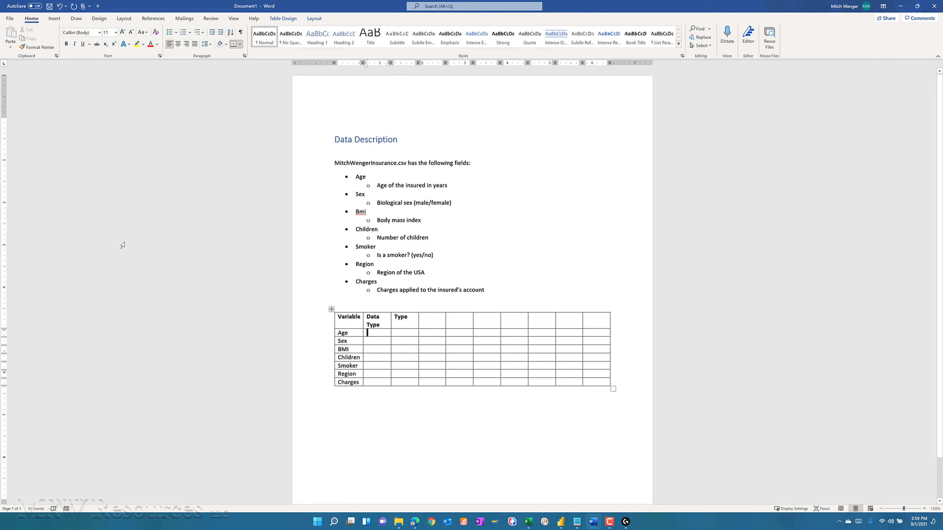
pyautogui.write('Integer')
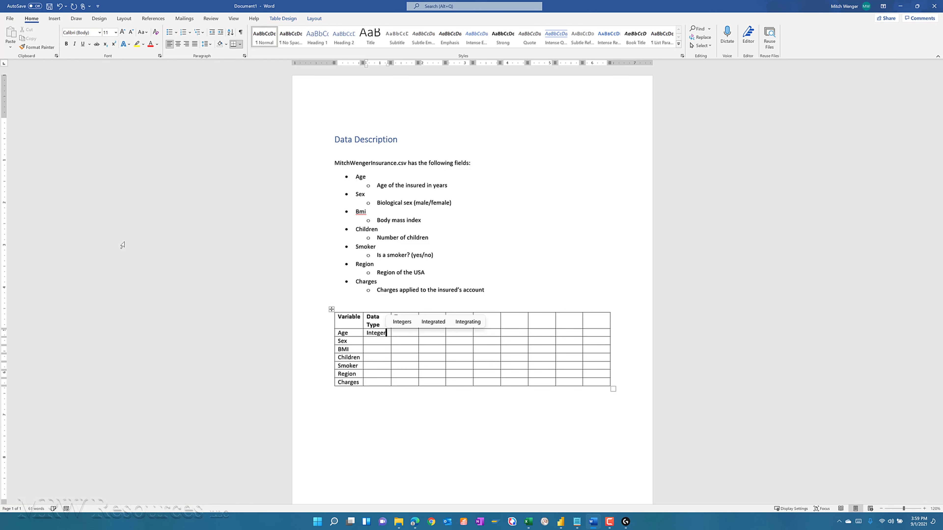
pyautogui.press('Down')
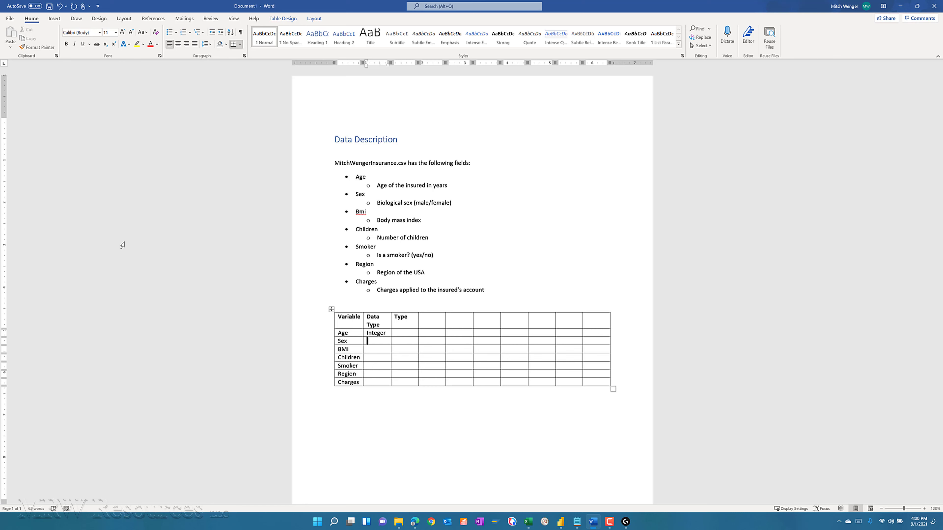
pyautogui.write('Text')
pyautogui.press('BackSpace')
pyautogui.write('Float')
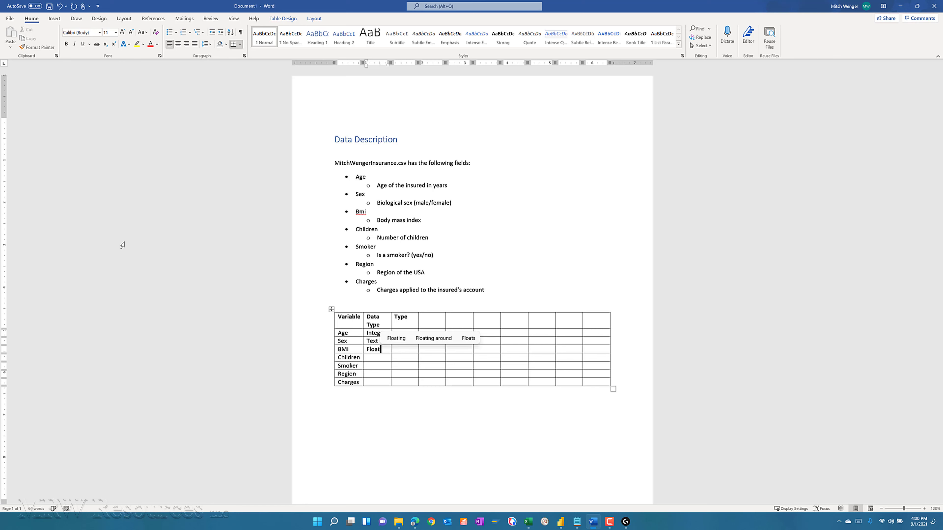
# Enter the remaining data types: Integer for Children, Text for Smoker and Region, and Float for Charges.
pyautogui.press('Down')
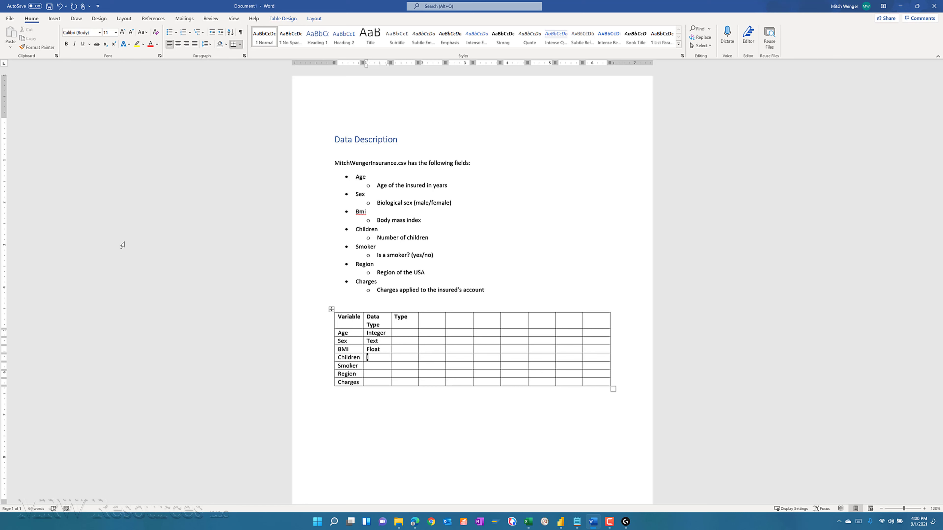
pyautogui.write('Integer')
pyautogui.press('Down')
pyautogui.write('Text')
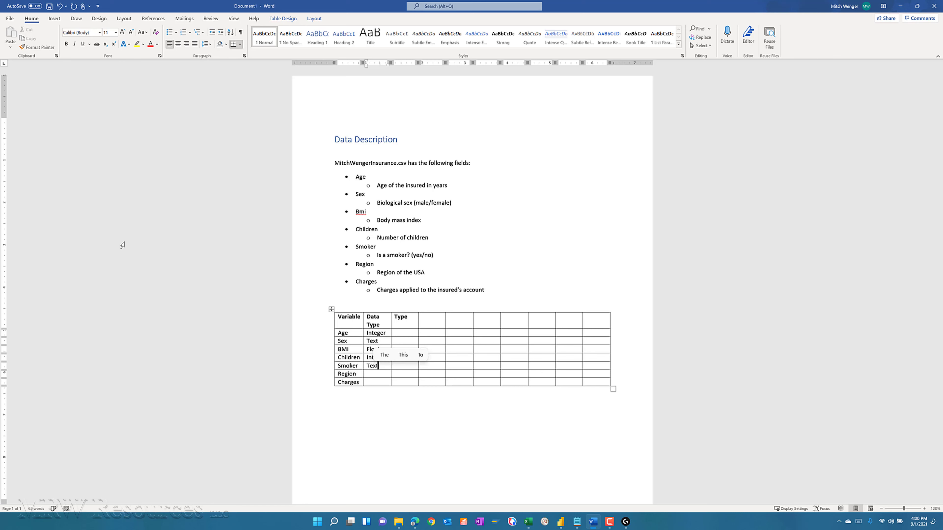
pyautogui.press('Down')
pyautogui.write('Text')
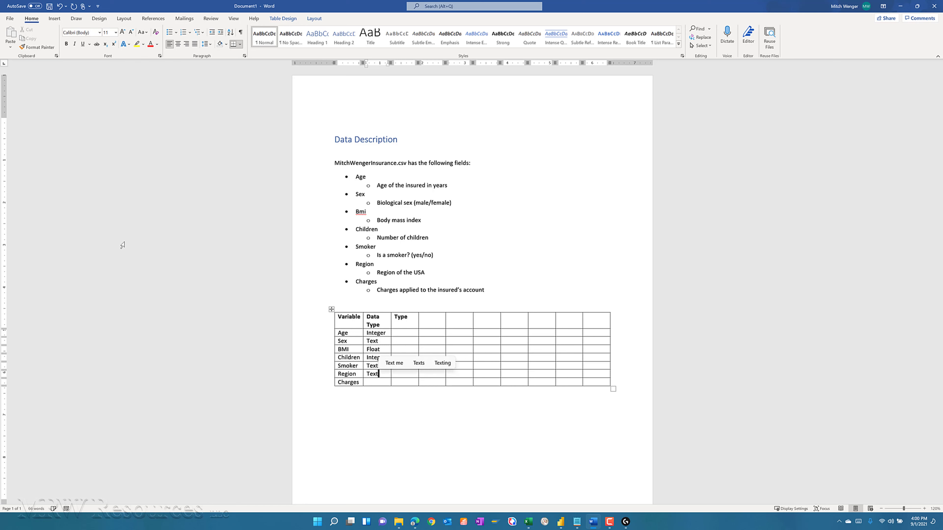
pyautogui.press('Down')
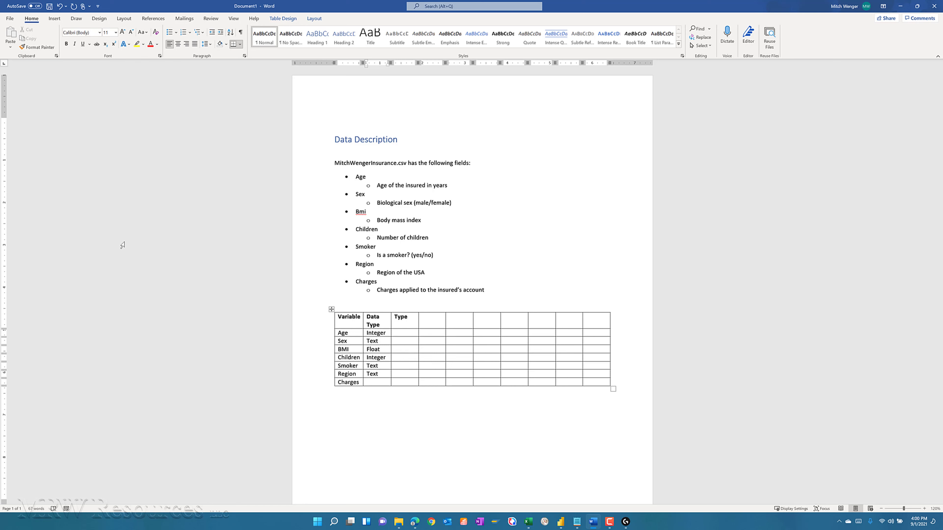
pyautogui.write('Float')
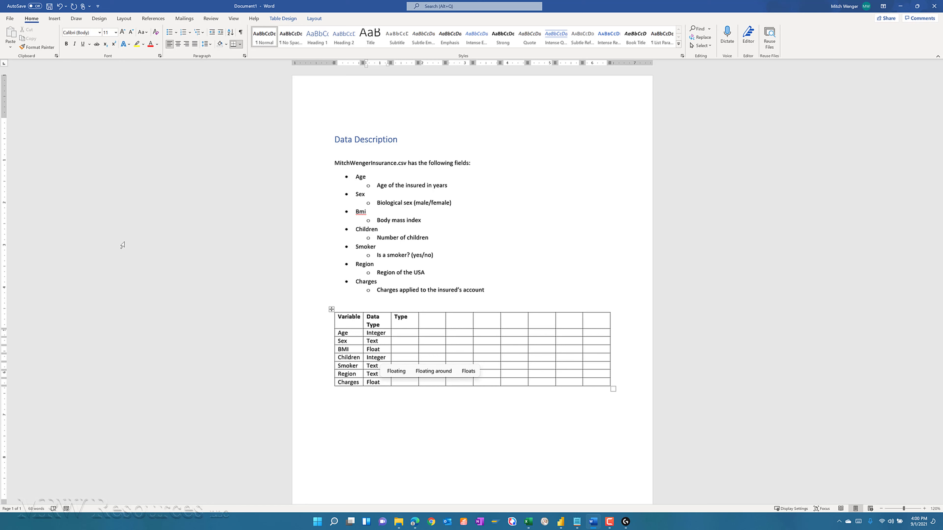
# Mark the Charges variable as Target in the table's Type column.
pyautogui.press('Up')
pyautogui.press('Up')
pyautogui.press('Up')
pyautogui.press('Up')
pyautogui.press('Up')
pyautogui.press('Up')
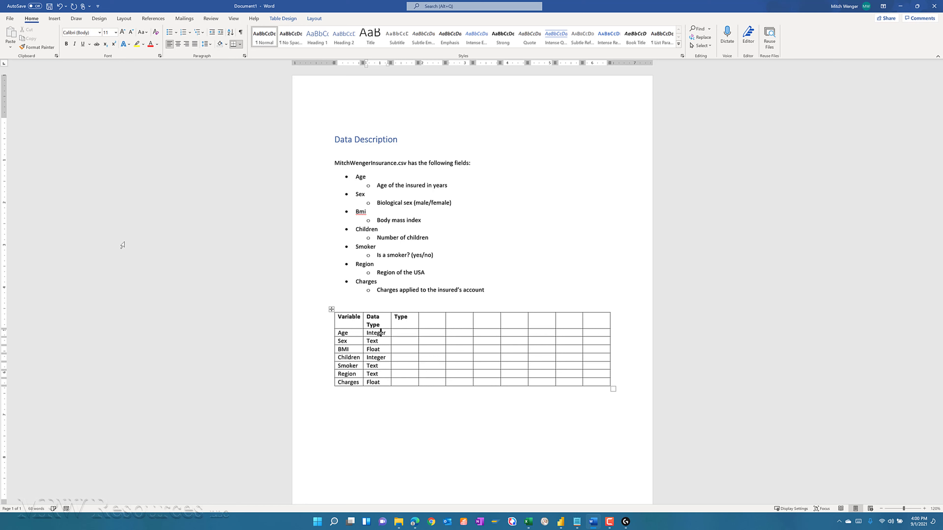
pyautogui.press('Tab')
pyautogui.press('Down')
pyautogui.press('Down')
pyautogui.press('Down')
pyautogui.press('Down')
pyautogui.write('Target')
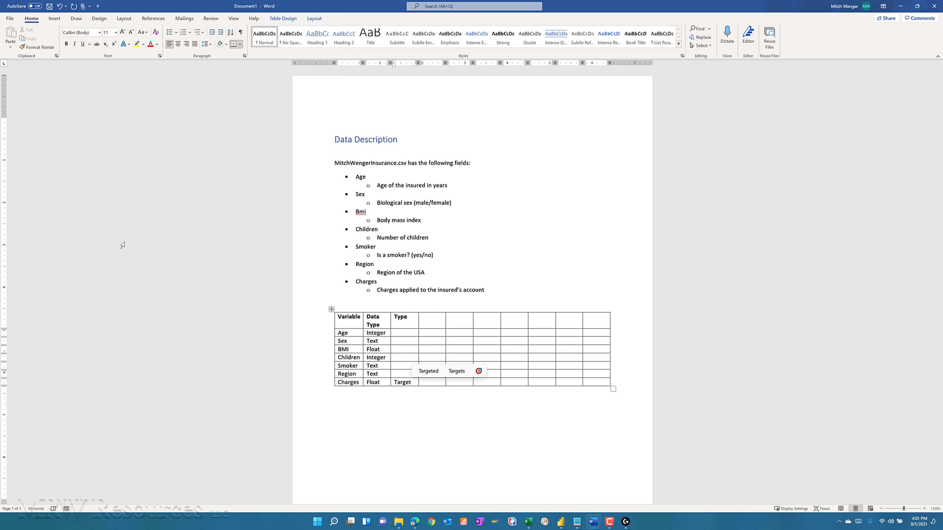
# Mark the Age variable as Feature in the Type column.
pyautogui.press('Up')
pyautogui.press('Up')
pyautogui.press('Up')
pyautogui.press('Up')
pyautogui.press('Up')
pyautogui.press('Up')
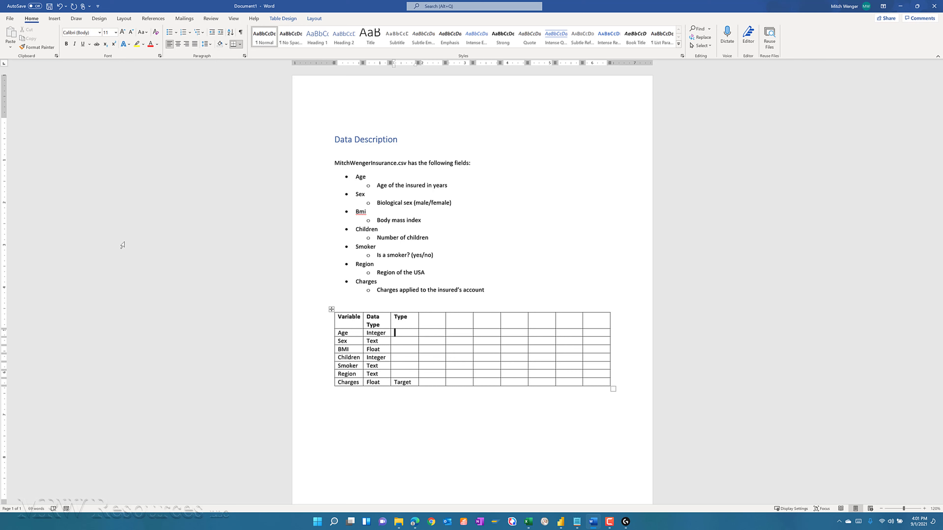
pyautogui.write('Feature')
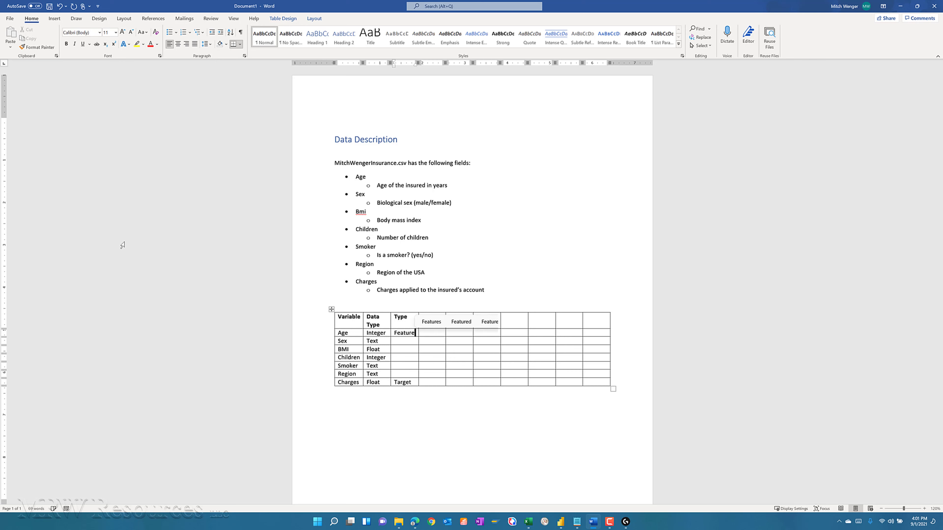
# Copy Feature from the Age row into the Type cells of the Sex through Region rows.
pyautogui.press('Down')
pyautogui.press('Up')
pyautogui.hotkey('shift', 'Home')
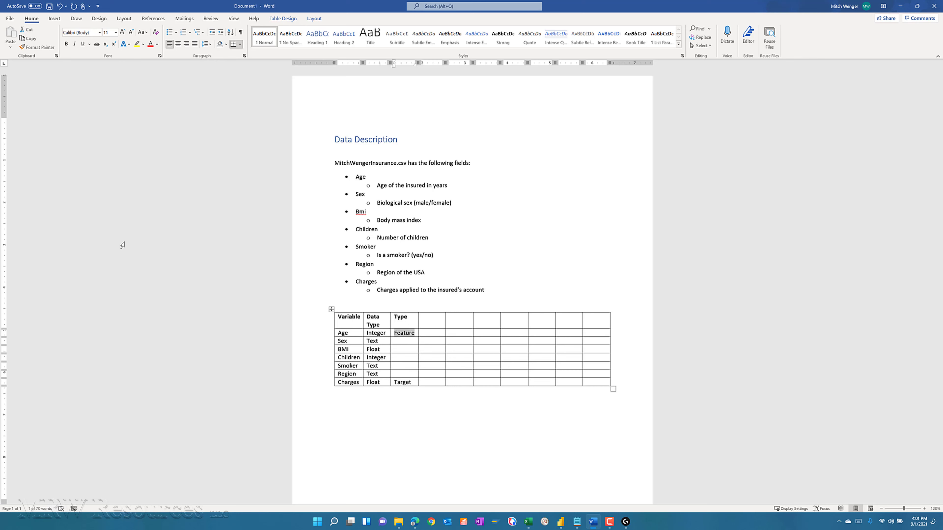
pyautogui.hotkey('ctrl', 'c')
pyautogui.press('Down')
pyautogui.hotkey('shift', 'Down')
pyautogui.hotkey('shift', 'Down')
pyautogui.hotkey('shift', 'Down')
pyautogui.hotkey('shift', 'Down')
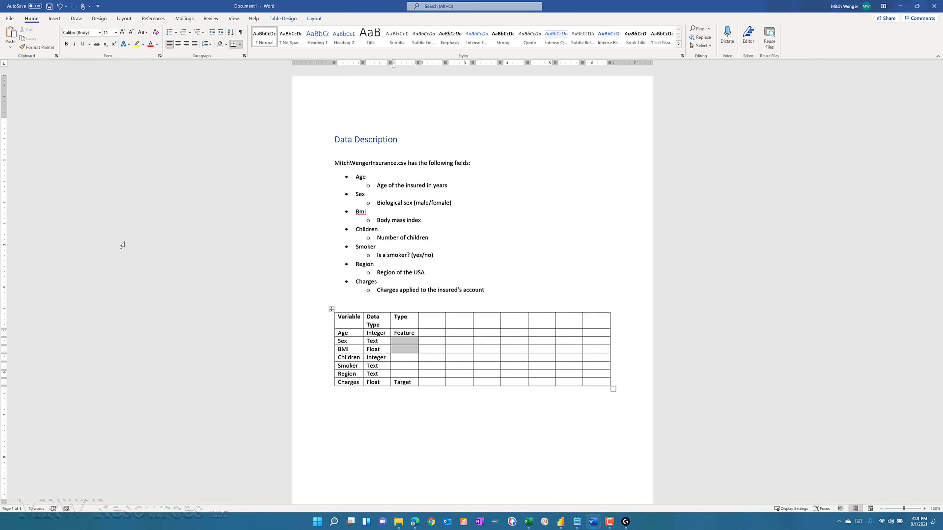
pyautogui.hotkey('ctrl', 'v')
pyautogui.press('Up')
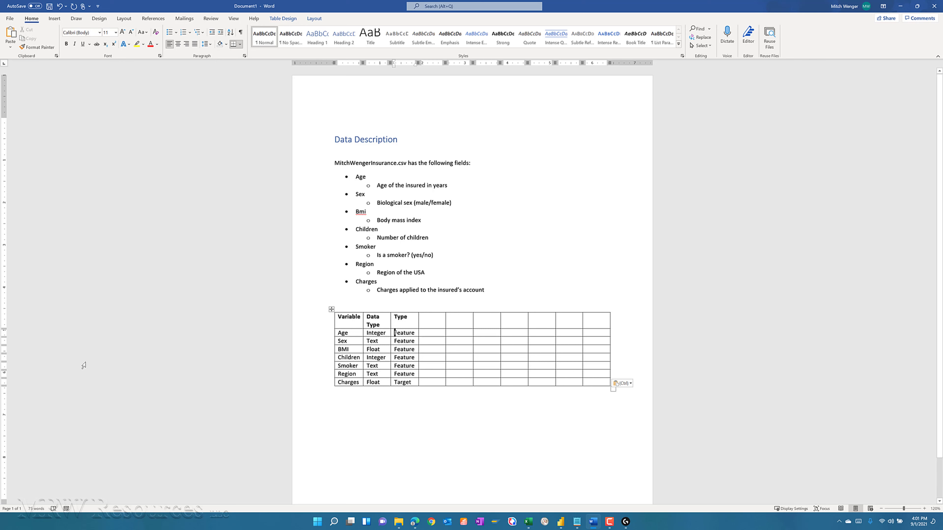
# Start a new paragraph below the table, leaving a blank line after it.
pyautogui.click(344, 407)
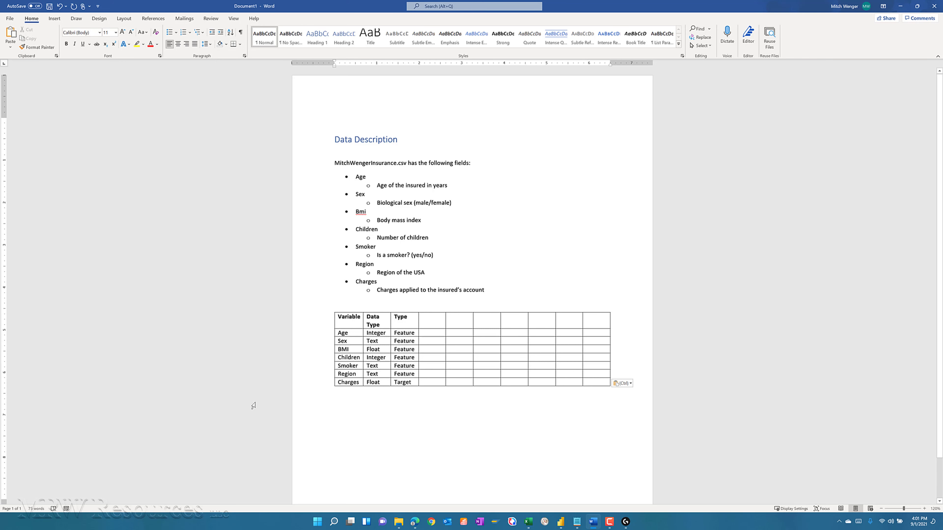
pyautogui.press('Return')
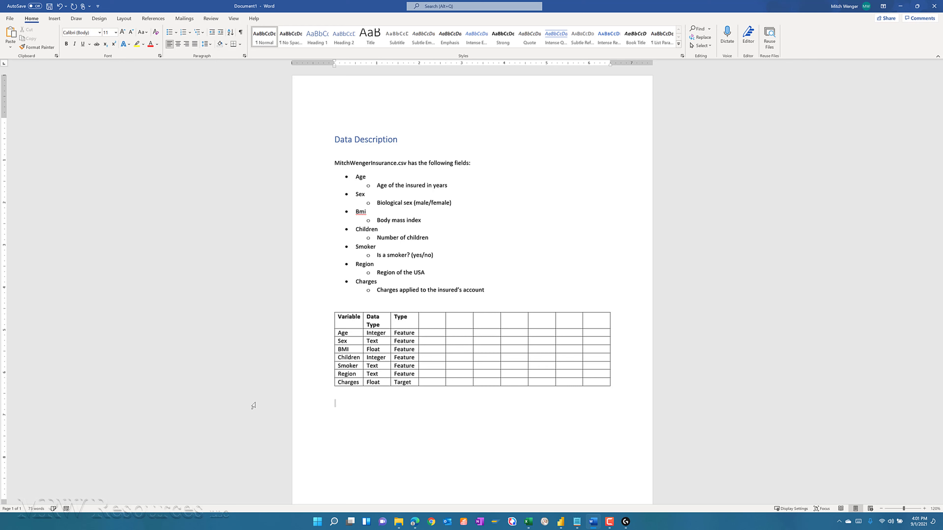